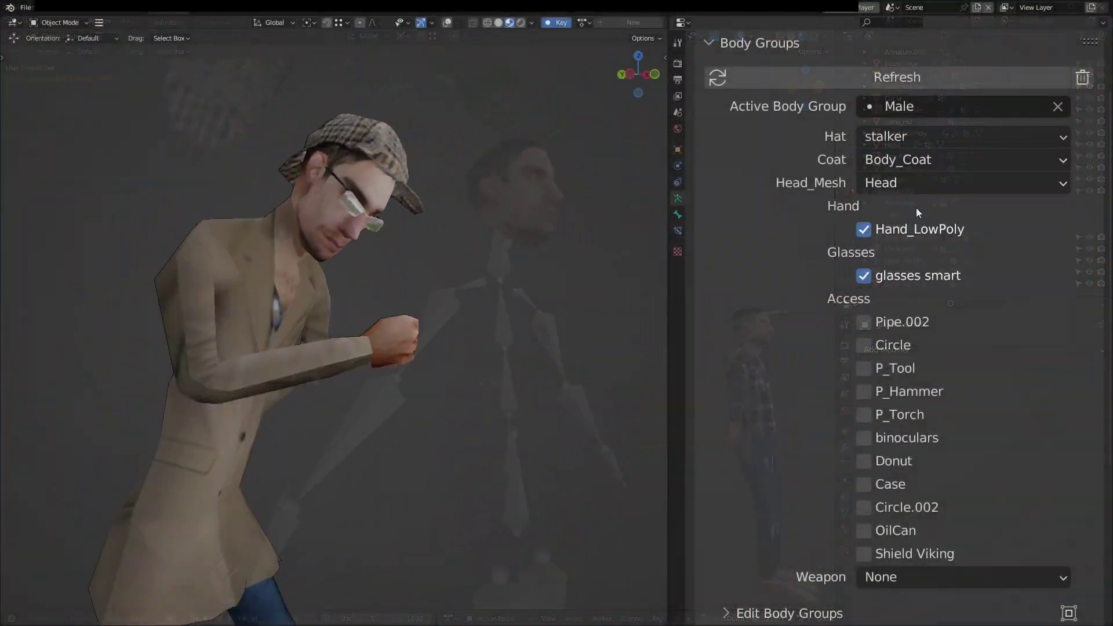
Try out the Circle and P_Hammer accessories on the Male body group
click(863, 344)
click(863, 345)
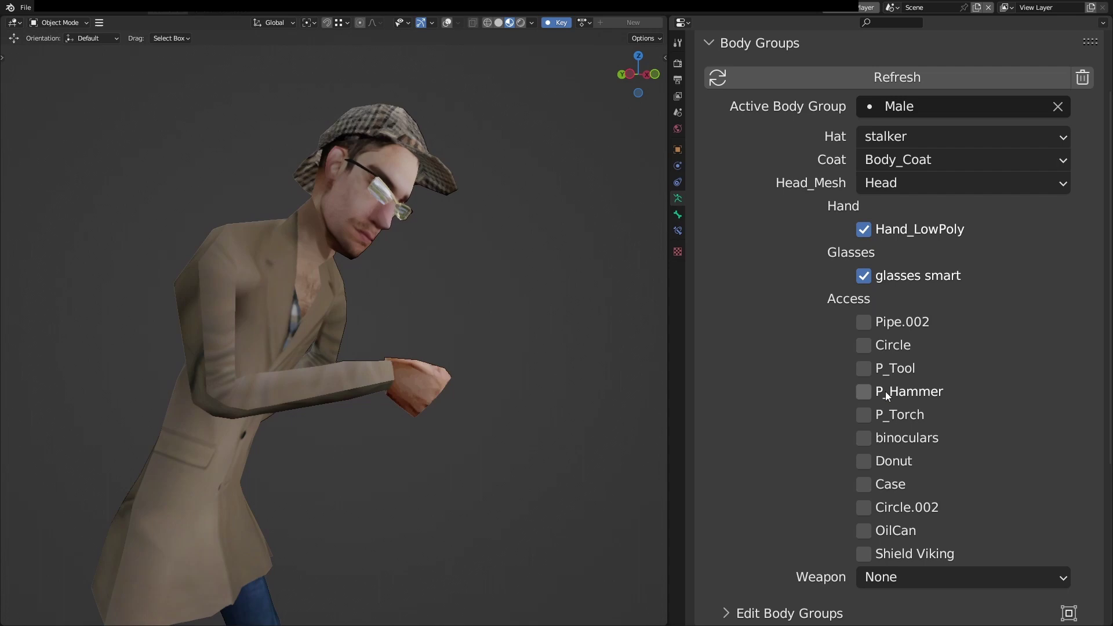
click(885, 391)
Set the character's Hat to beanie blue and the Coat to Body_NoCoat
click(963, 136)
click(916, 231)
click(962, 159)
click(907, 187)
Turn off glasses smart and switch the held accessory from binoculars to Donut
click(863, 275)
click(863, 438)
click(867, 461)
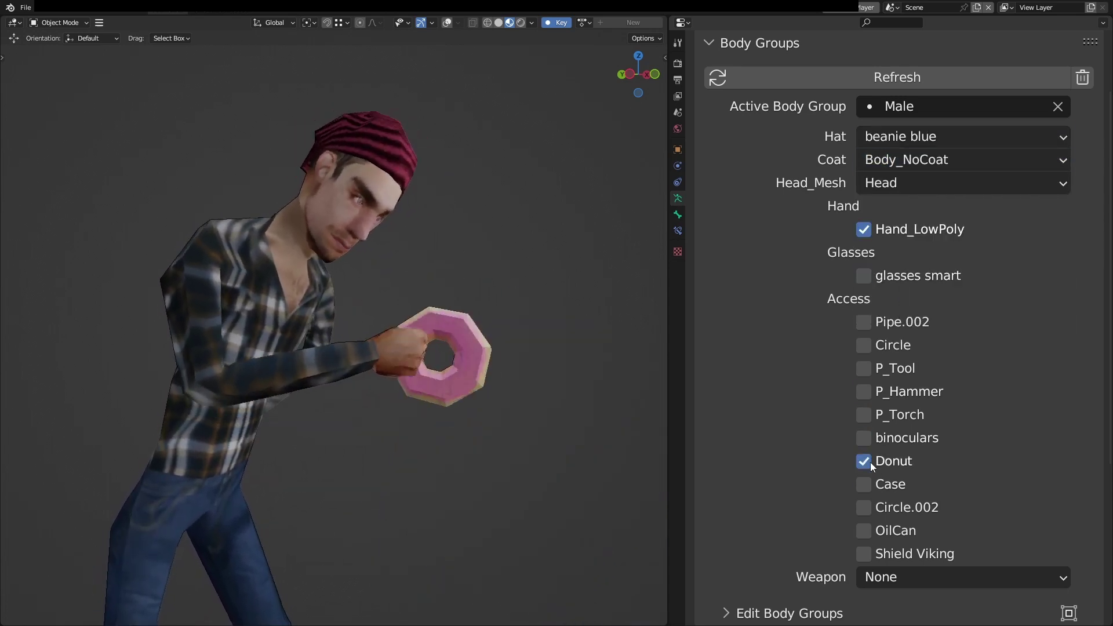
Enable the Shield Viking accessory and switch the Weapon to Knife and then to Rapier
click(863, 507)
click(870, 554)
click(893, 576)
click(883, 498)
click(893, 577)
click(888, 524)
click(902, 574)
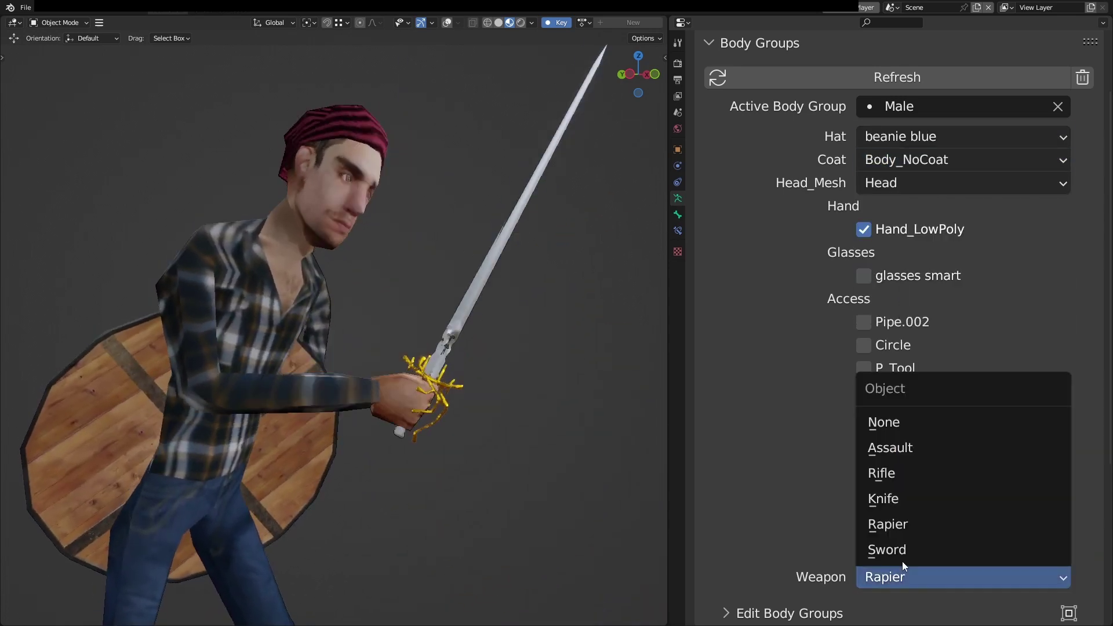
key(Escape)
Set the skeleton's Hat to Slip Cone and enable the Pipe.002 accessory
click(963, 136)
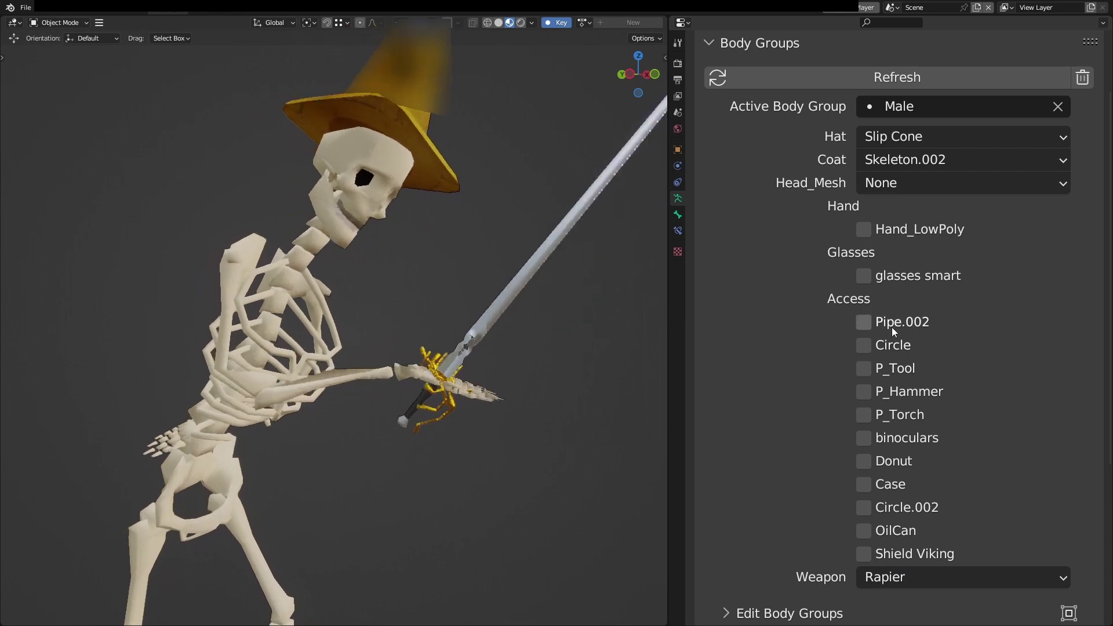
click(863, 322)
Switch the Weapon to Assault and then Rifle, and toggle the Pipe.002 and Hand_LowPoly parts
click(963, 577)
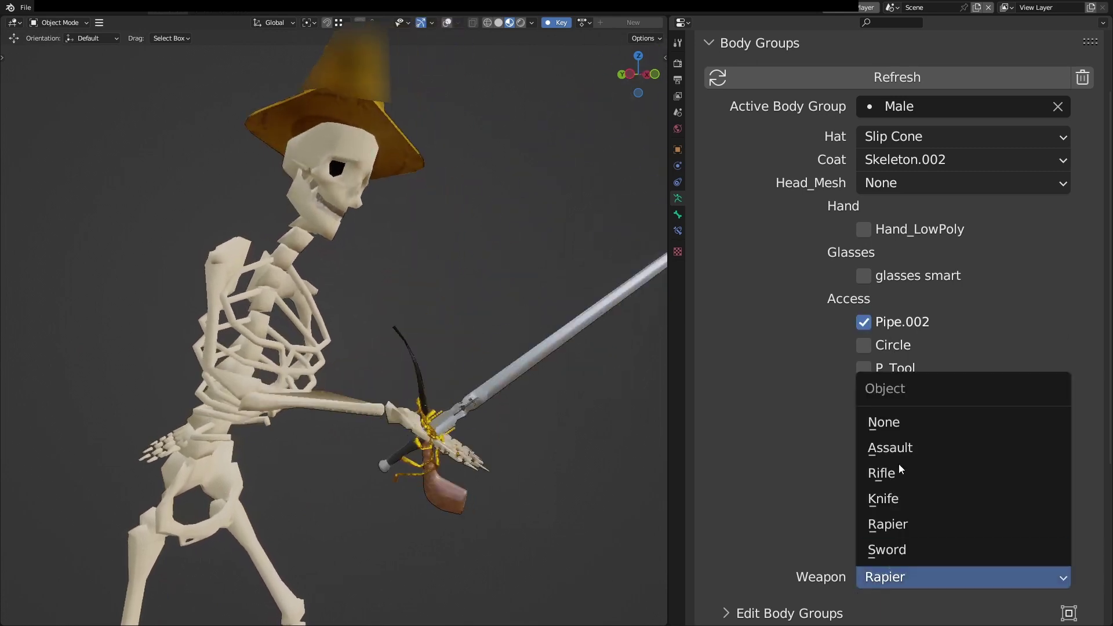
click(890, 448)
click(893, 577)
click(881, 473)
click(863, 322)
click(863, 229)
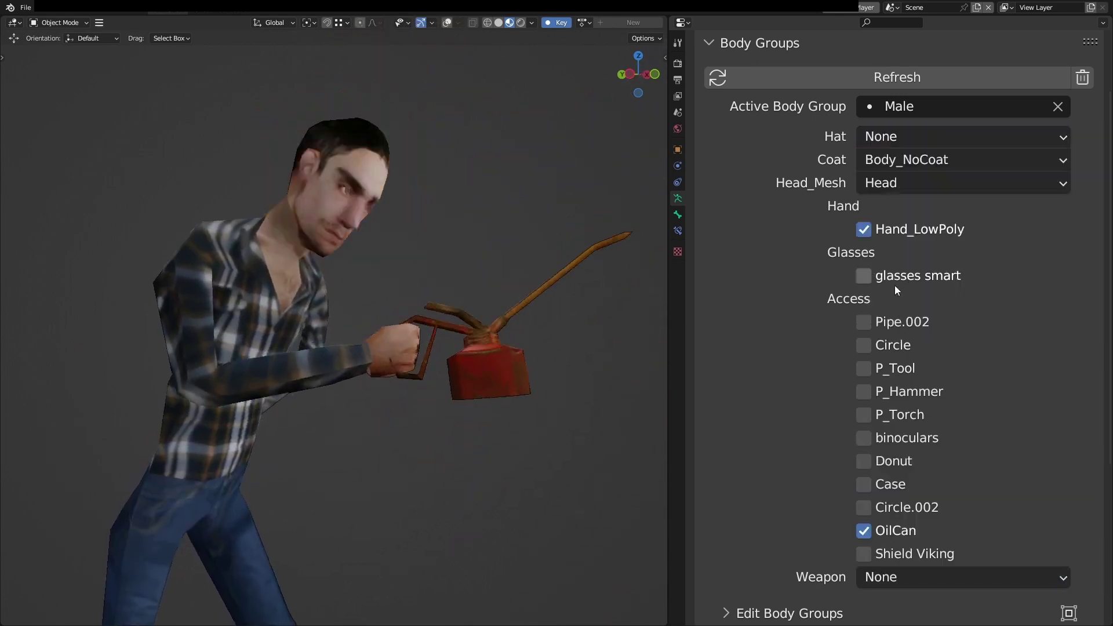
Choose another Head_Mesh for the character and toggle the Donut accessory
click(962, 183)
click(910, 234)
click(881, 461)
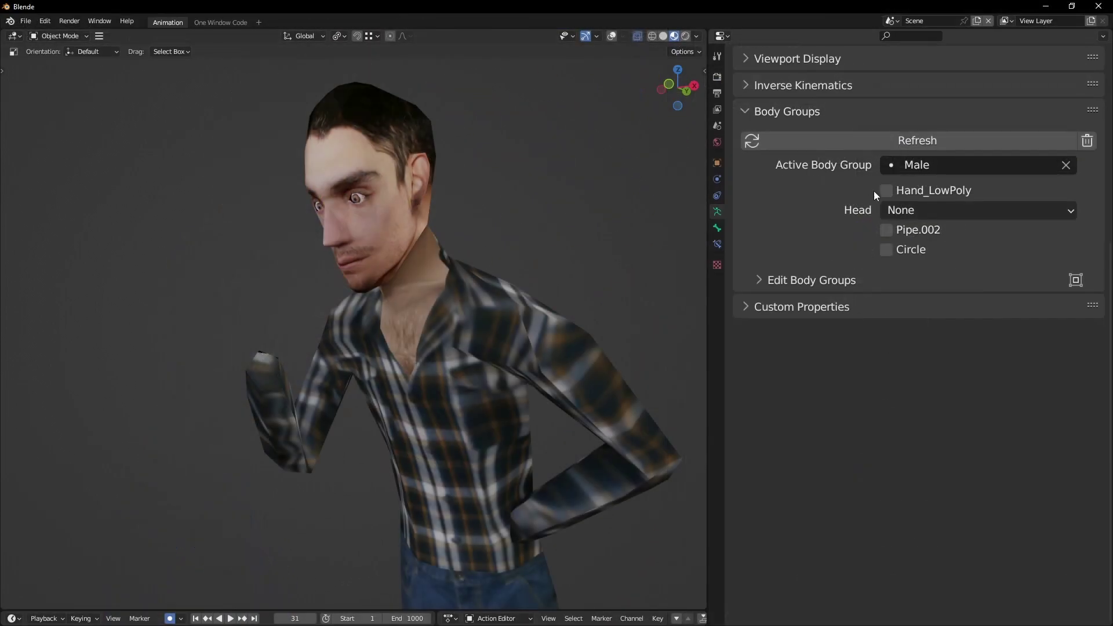
Enable Hand_LowPoly on the Male character and switch the Head to poker hat and then beanie blue
click(885, 191)
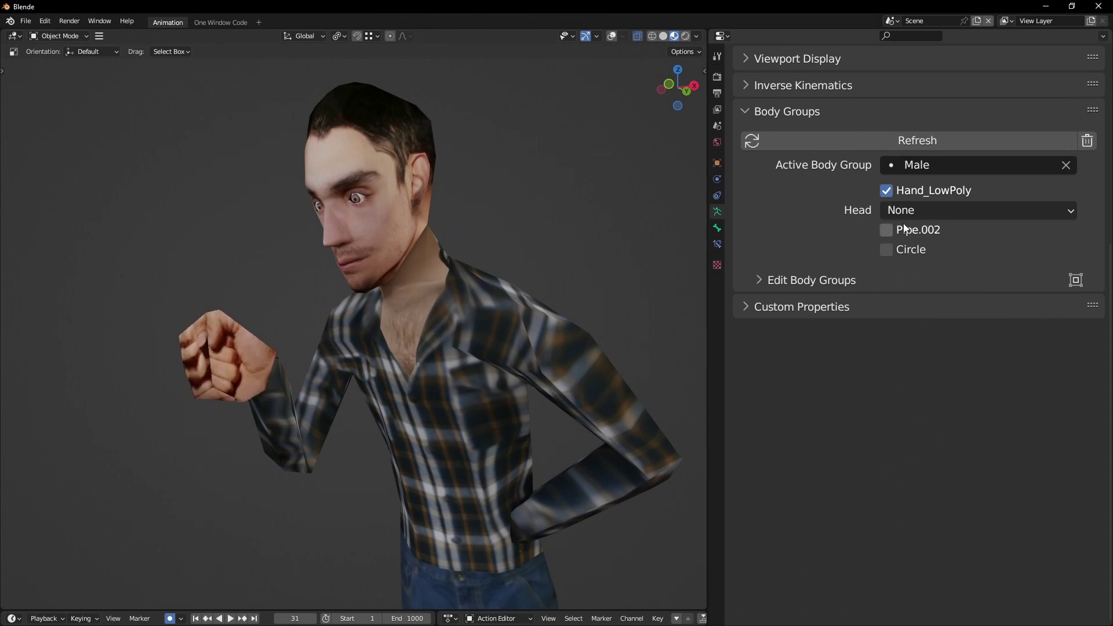
click(907, 231)
click(907, 232)
click(905, 210)
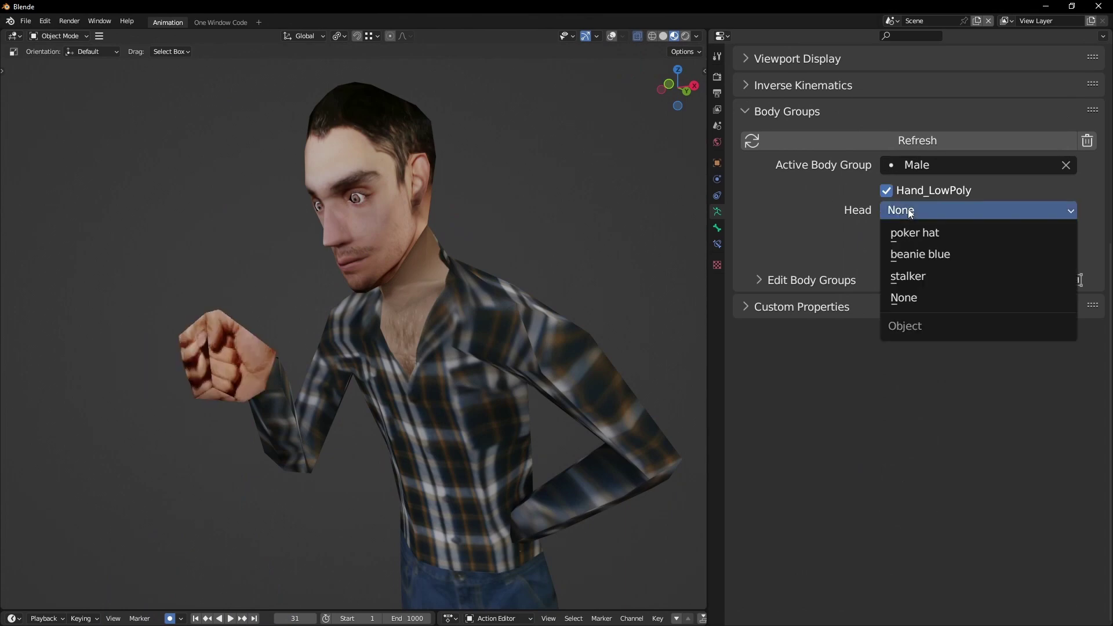
click(909, 229)
click(907, 211)
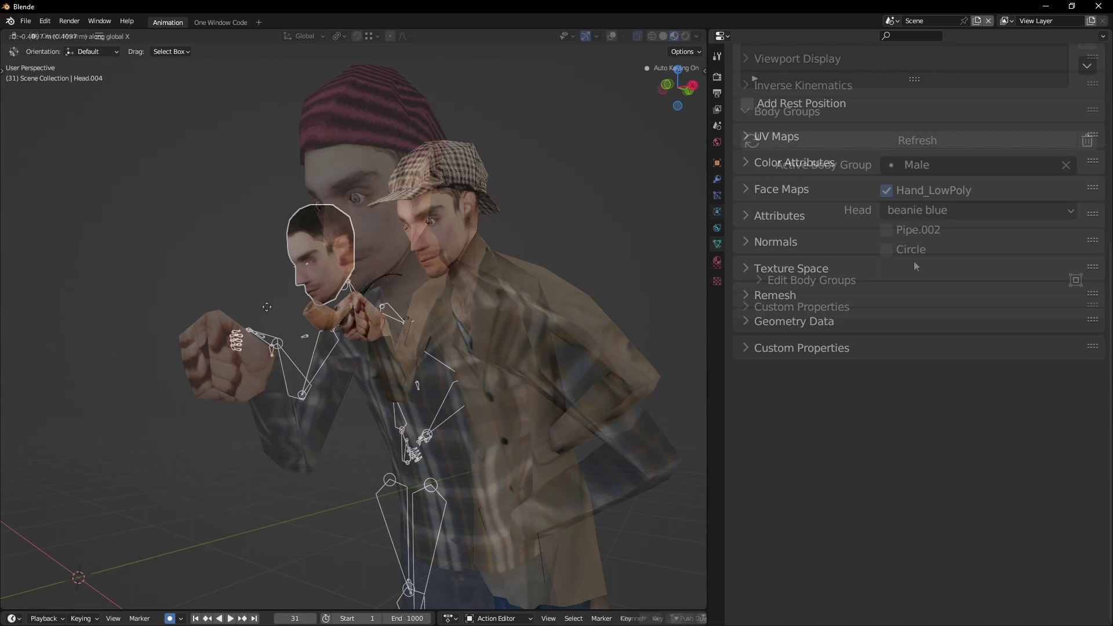
Place the duplicated character beside the original and give it the Circle accessory and the poker hat
click(200, 332)
click(889, 249)
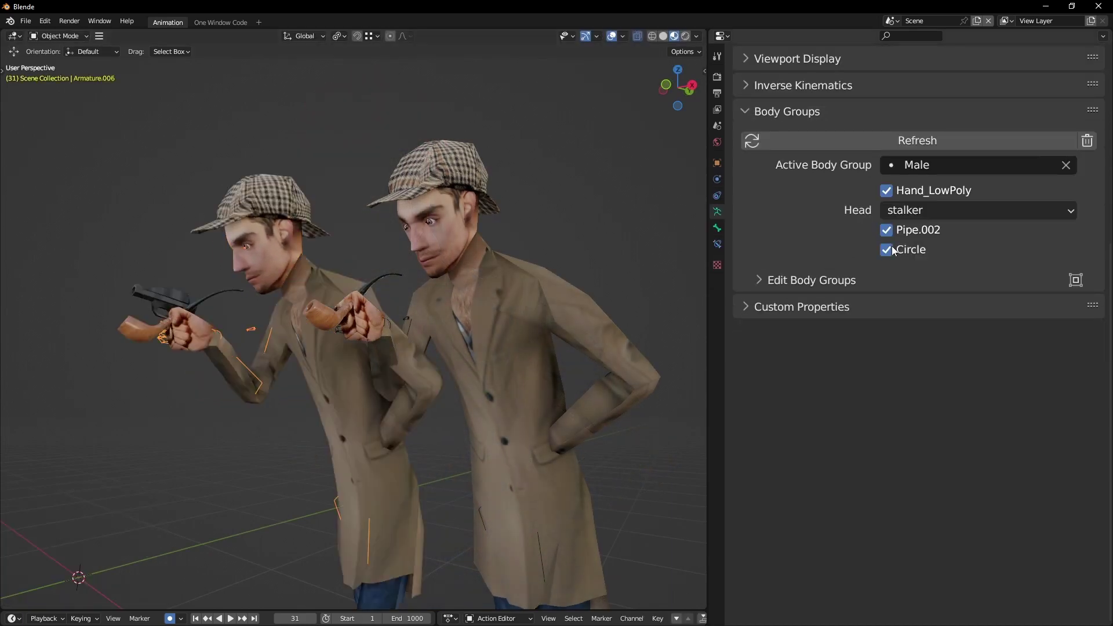
click(895, 212)
click(909, 229)
Move the poker hat character, then duplicate its armature and head and place the copy beside it
key(g)
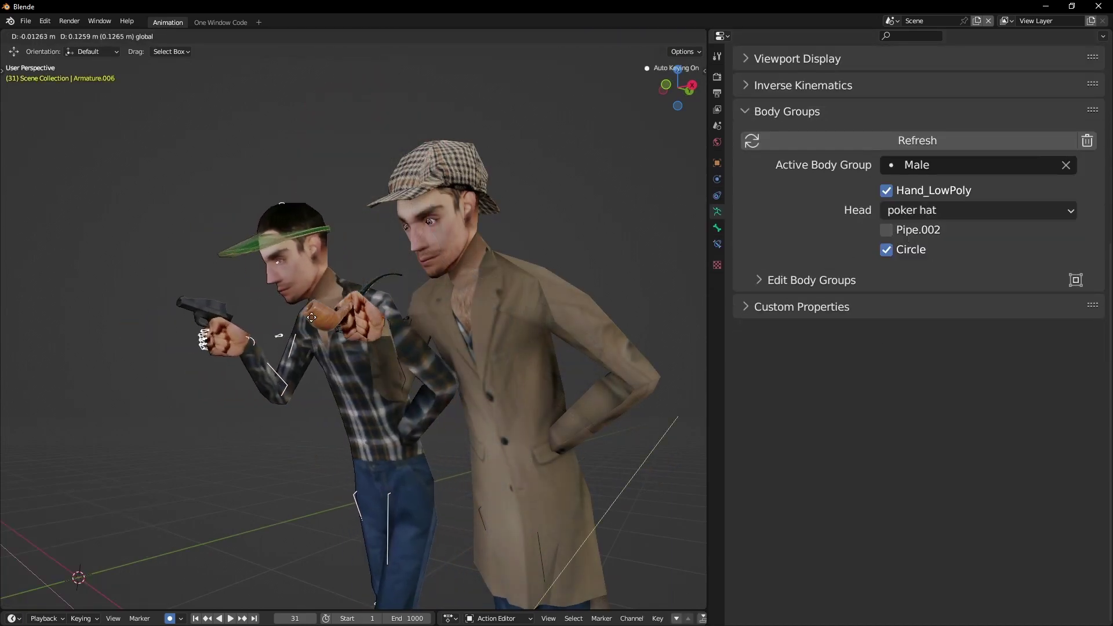
click(311, 323)
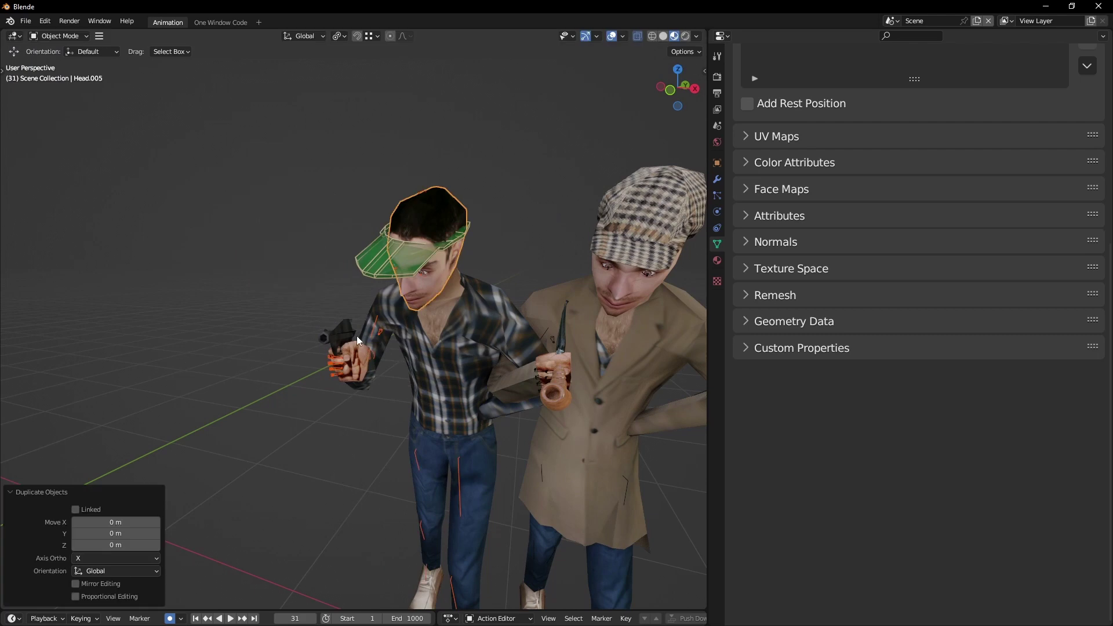
key(shift+d)
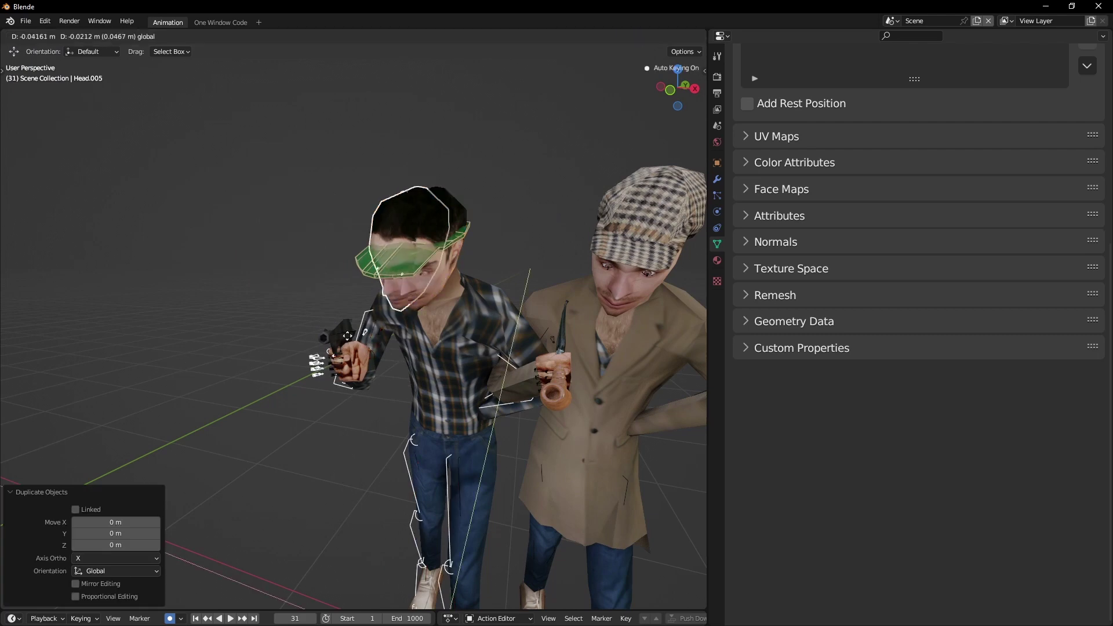
click(246, 331)
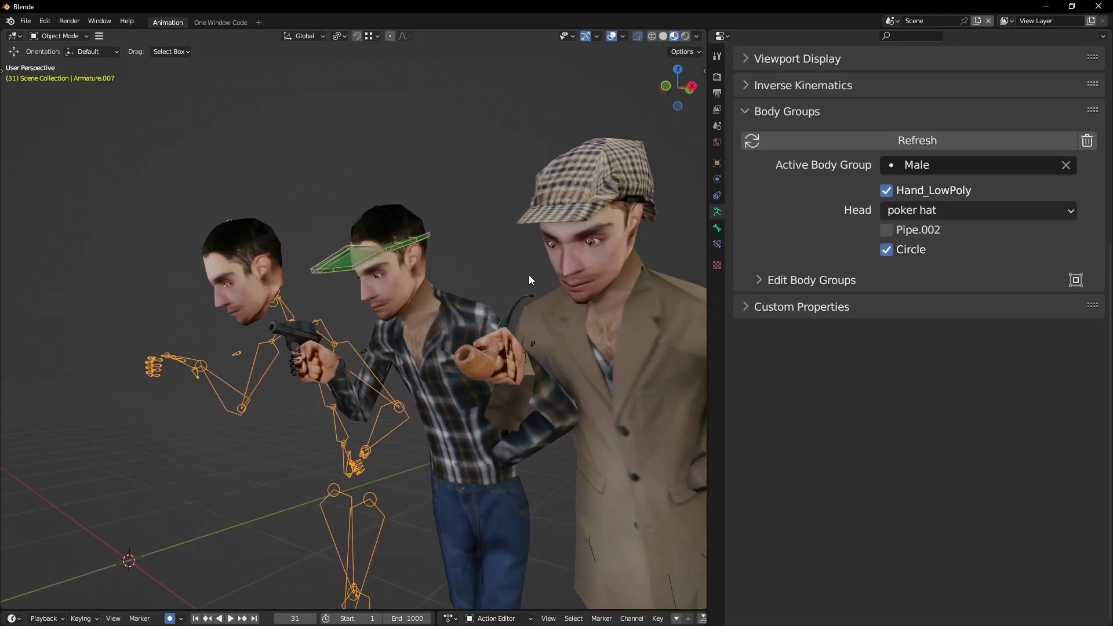
Set the newest copy's Head to beanie blue and rotate its right forearm in Pose Mode
click(909, 217)
click(912, 255)
key(ctrl+Tab)
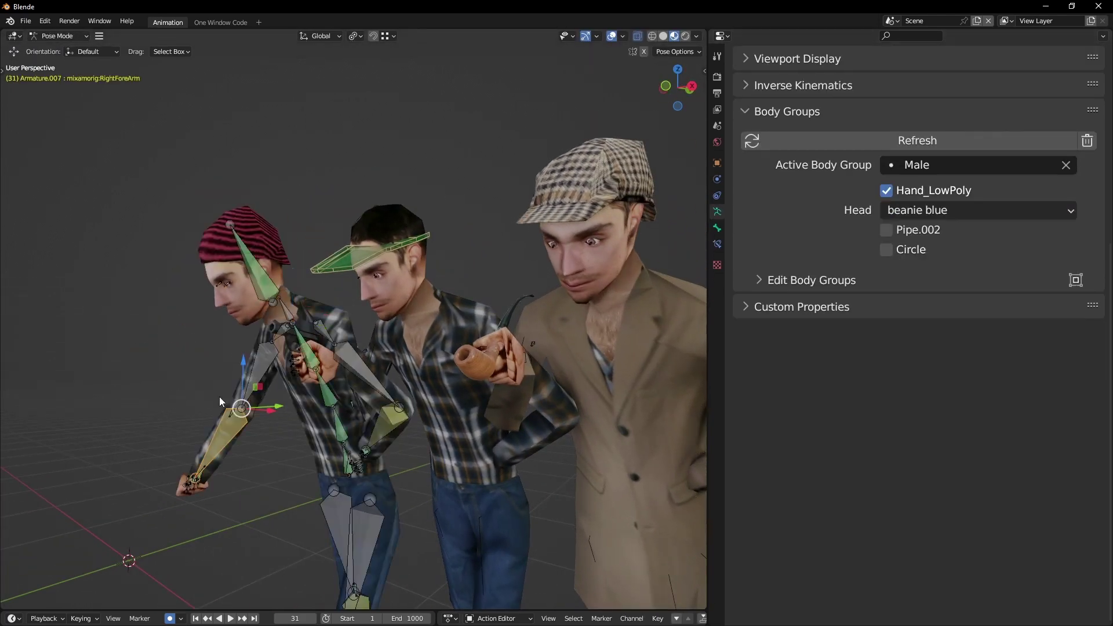
click(284, 400)
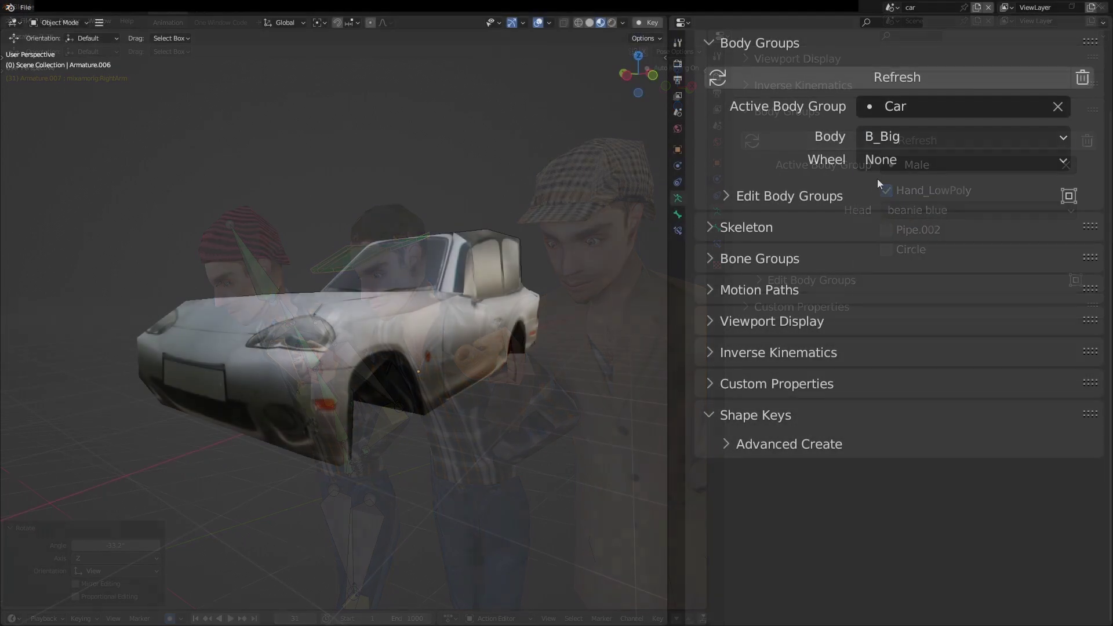
Switch the car's Body to B_Small and then to B_Roofless
click(927, 135)
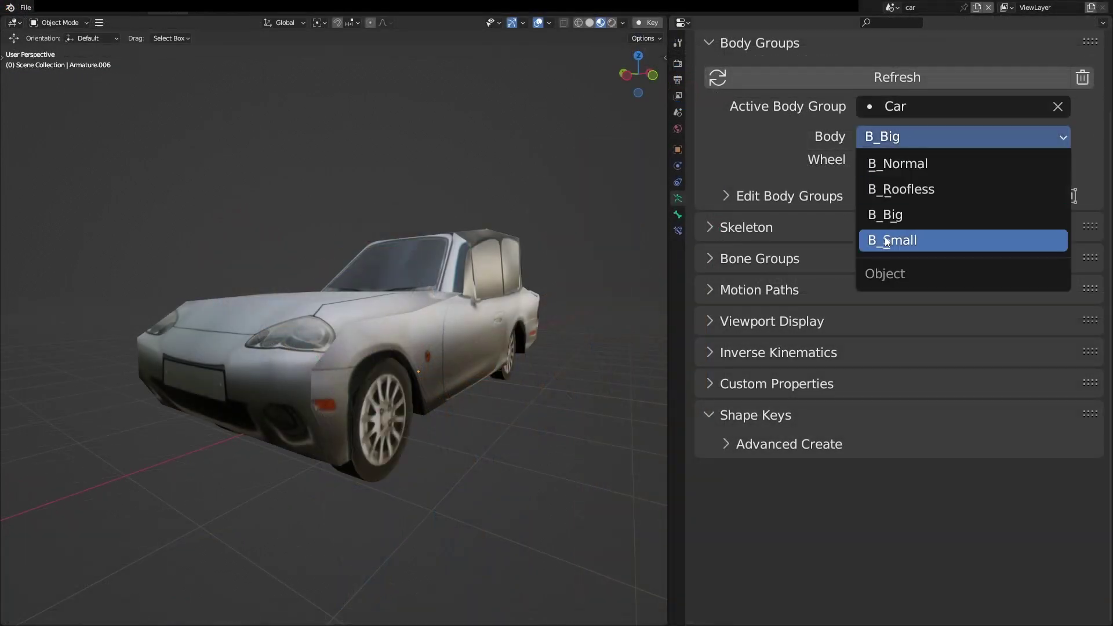
click(904, 241)
click(906, 136)
click(906, 189)
Set the car's Wheel option to W_Drive
click(861, 161)
click(908, 241)
click(922, 161)
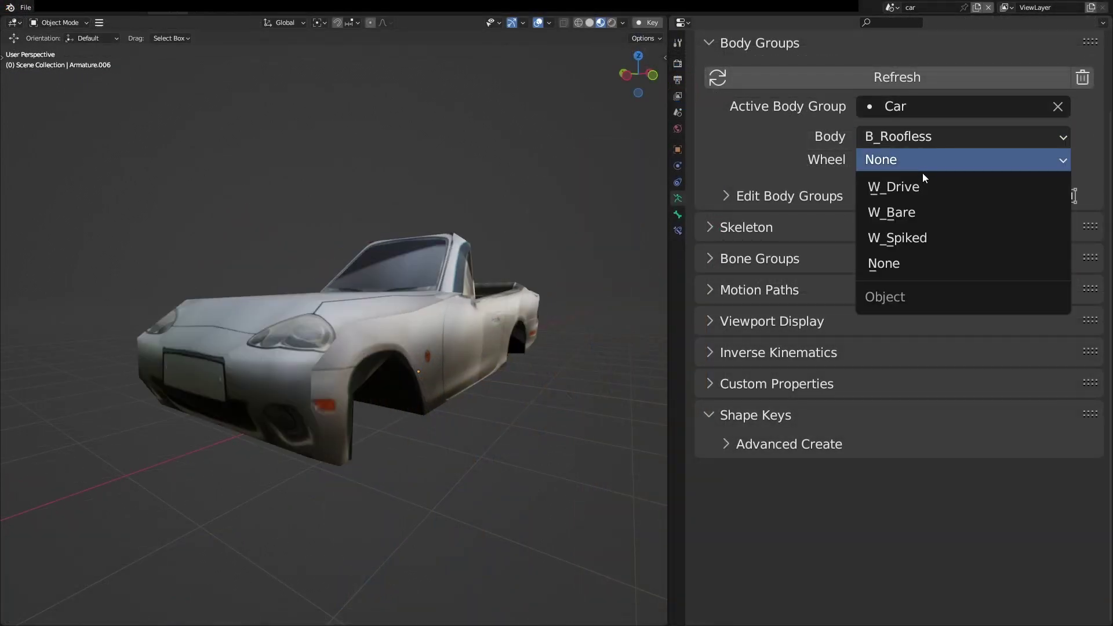
click(923, 186)
click(947, 136)
click(947, 141)
ctrl+scroll(935, 144, down, 3)
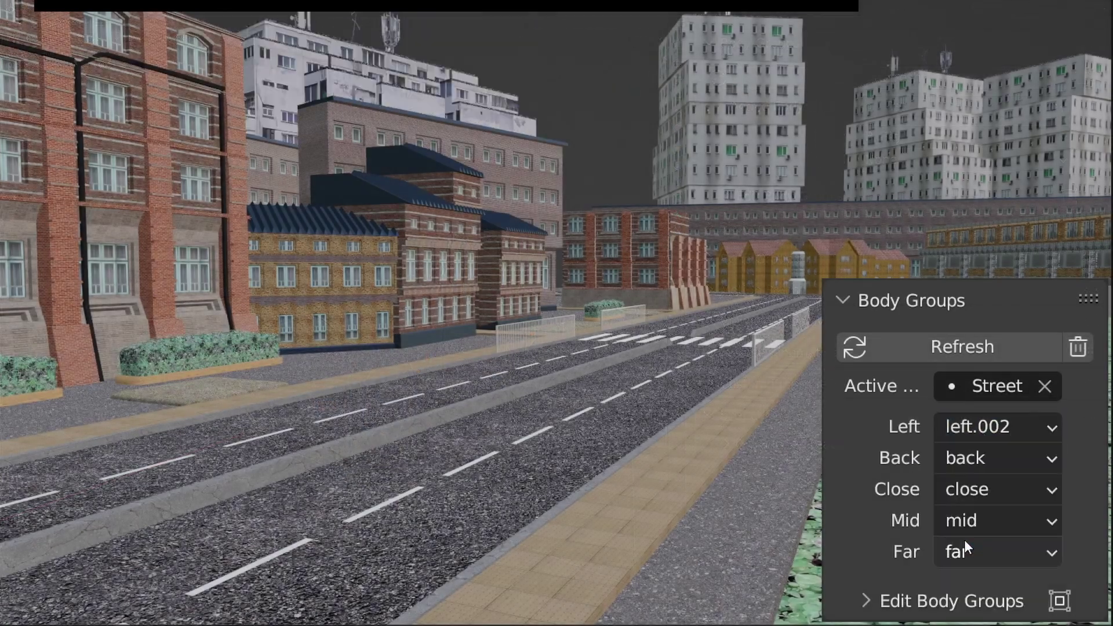
Set the Street group's Close option to close.002 and switch the Back option to other variants
click(968, 492)
click(951, 559)
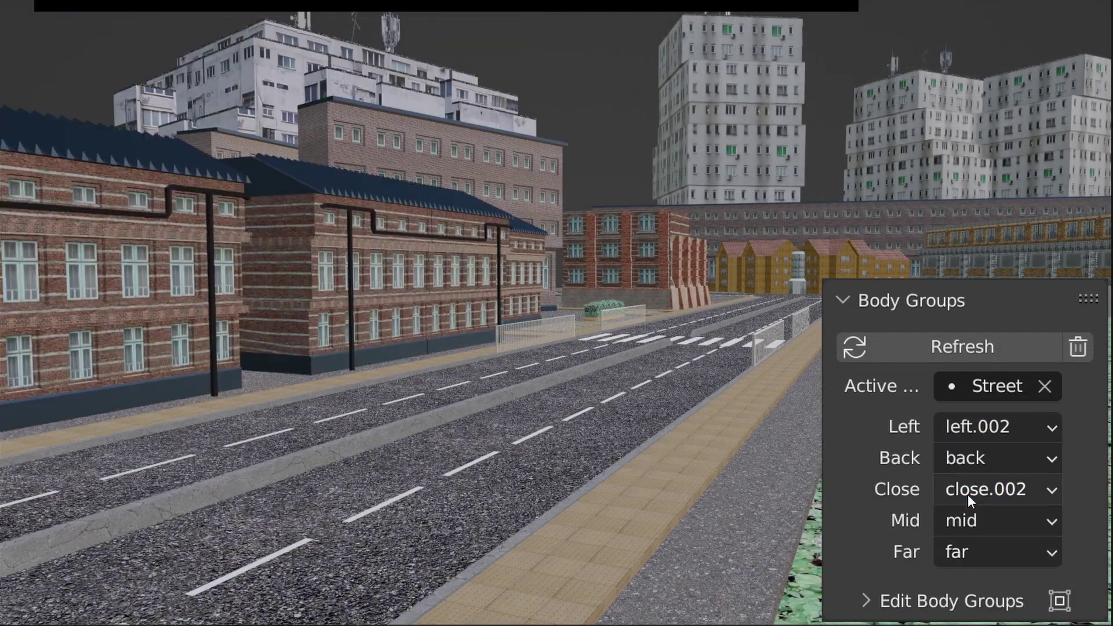
click(969, 463)
click(948, 495)
click(973, 457)
click(948, 562)
Switch the Street group's Close and Far options to other variants
click(997, 490)
click(948, 526)
click(997, 557)
click(950, 589)
click(997, 557)
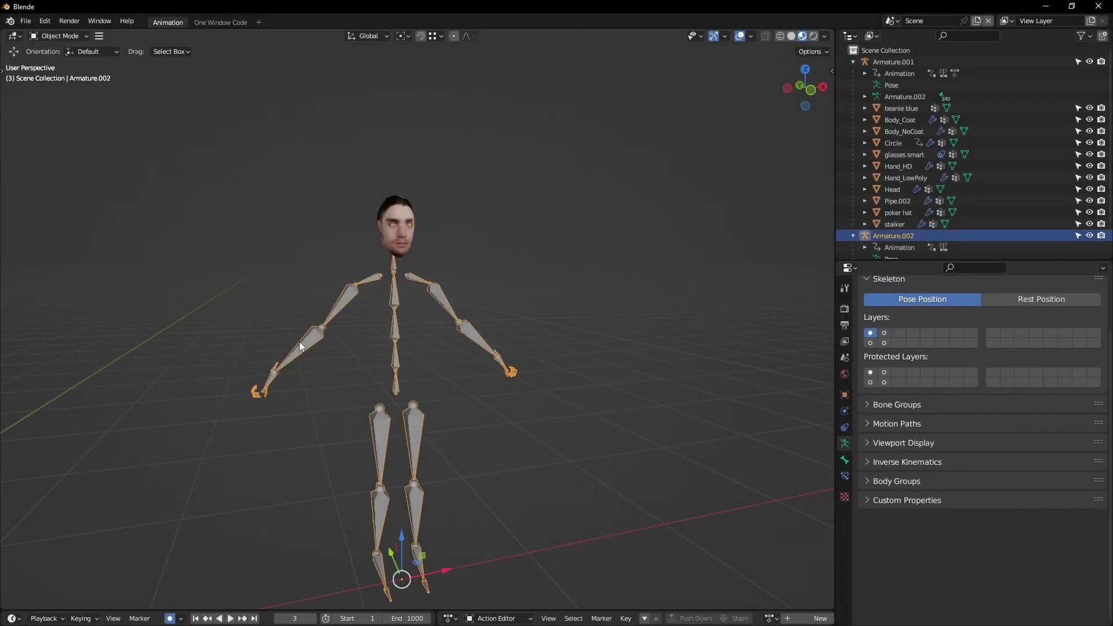
Expand the armature's Body Groups editing section and add a body groups set named Male
click(900, 483)
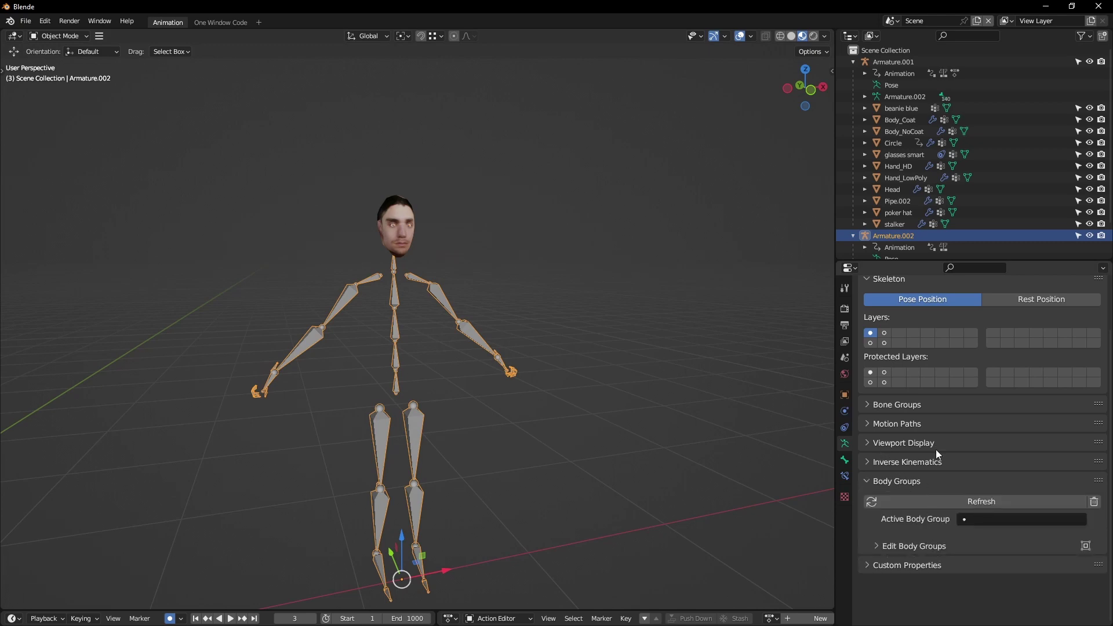
click(903, 547)
scroll(893, 463, down, 5)
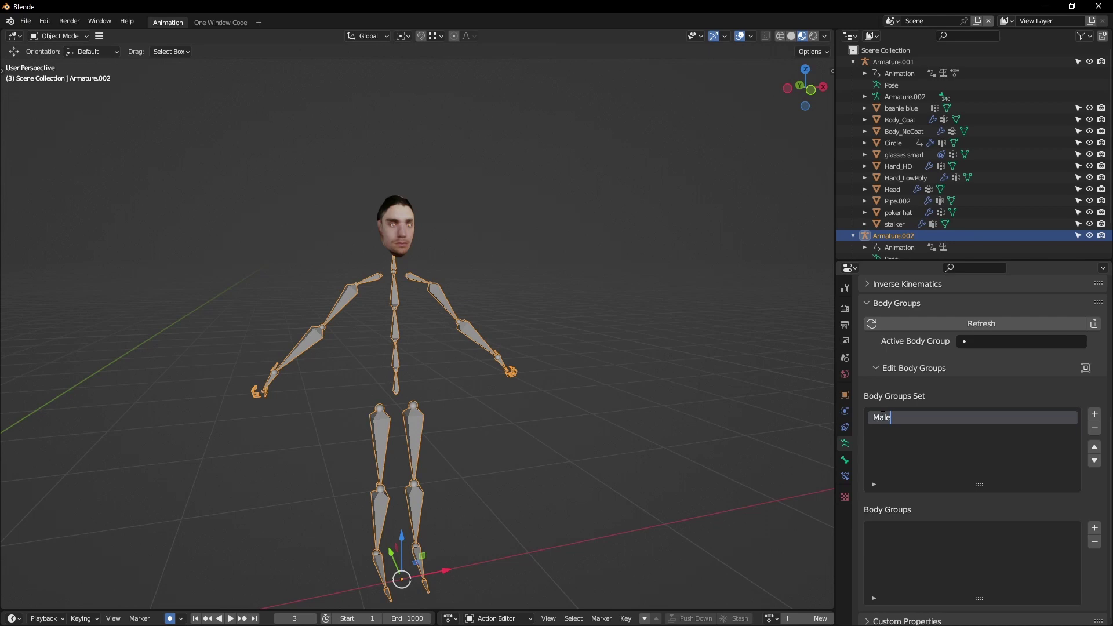
Make Male the active body group of the armature
click(986, 342)
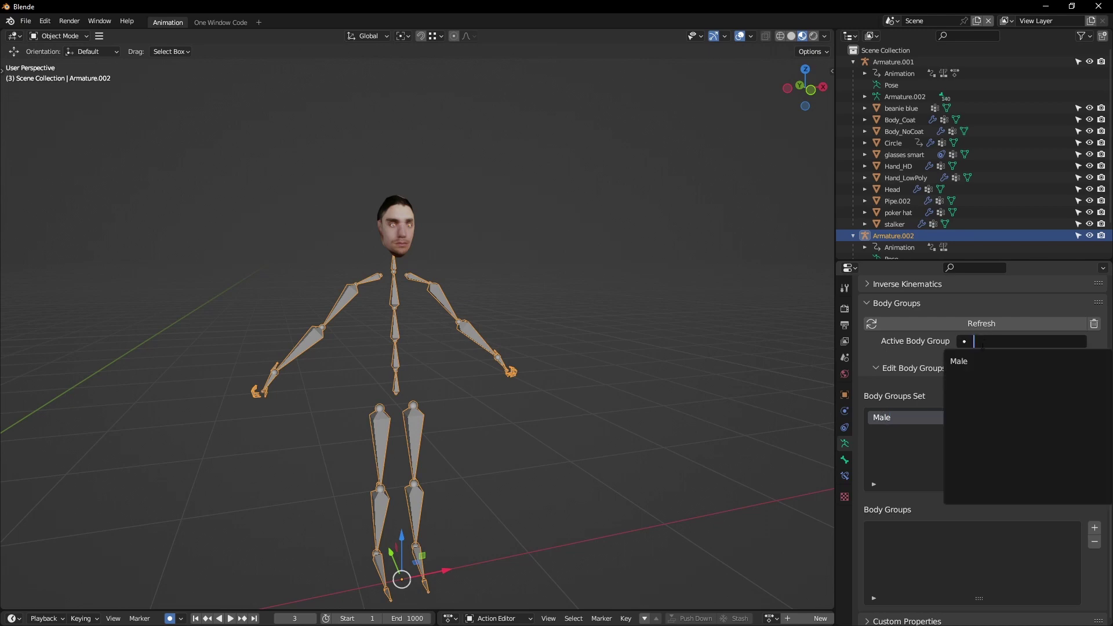
click(962, 361)
scroll(965, 485, down, 1)
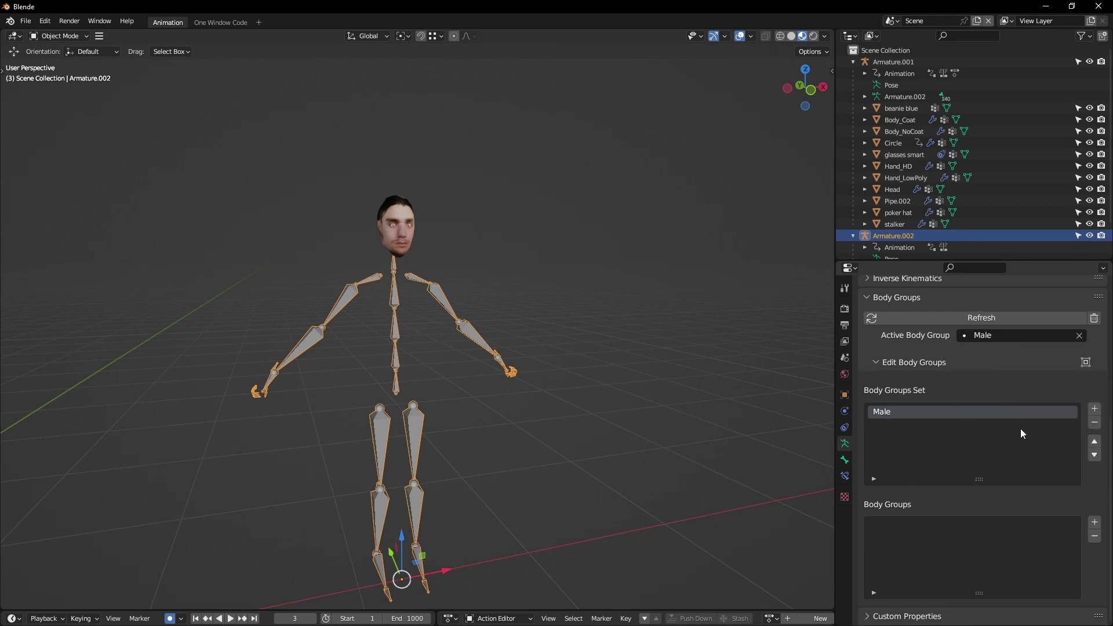
Add three body groups to the Male set and name them Hand, Head and Access
scroll(1094, 524, up, 2)
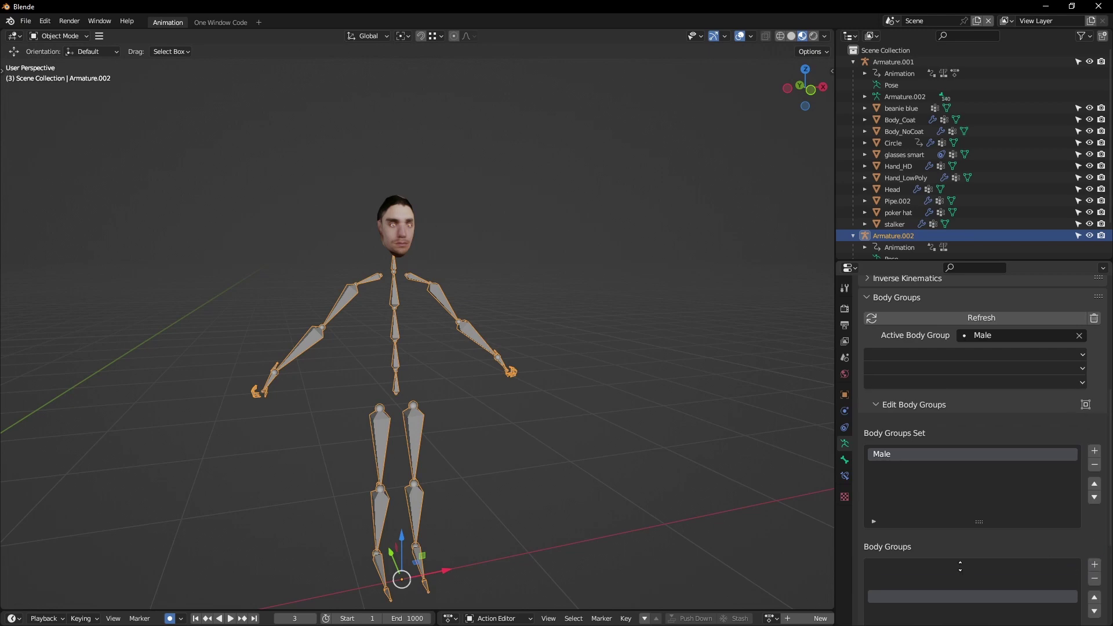
click(1094, 554)
scroll(915, 451, down, 4)
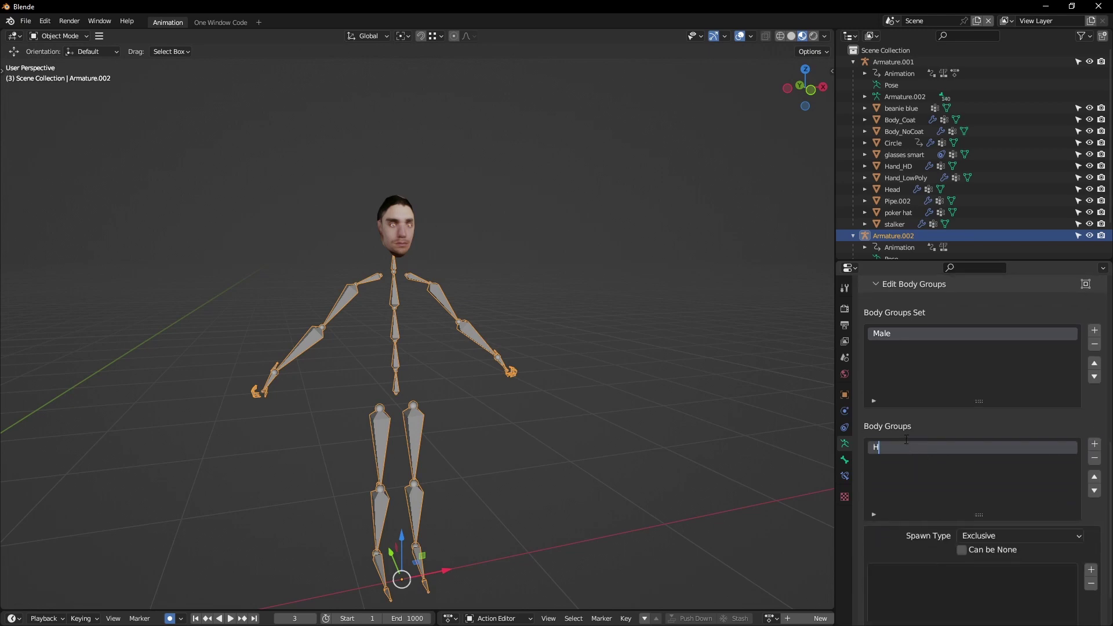
double_click(906, 462)
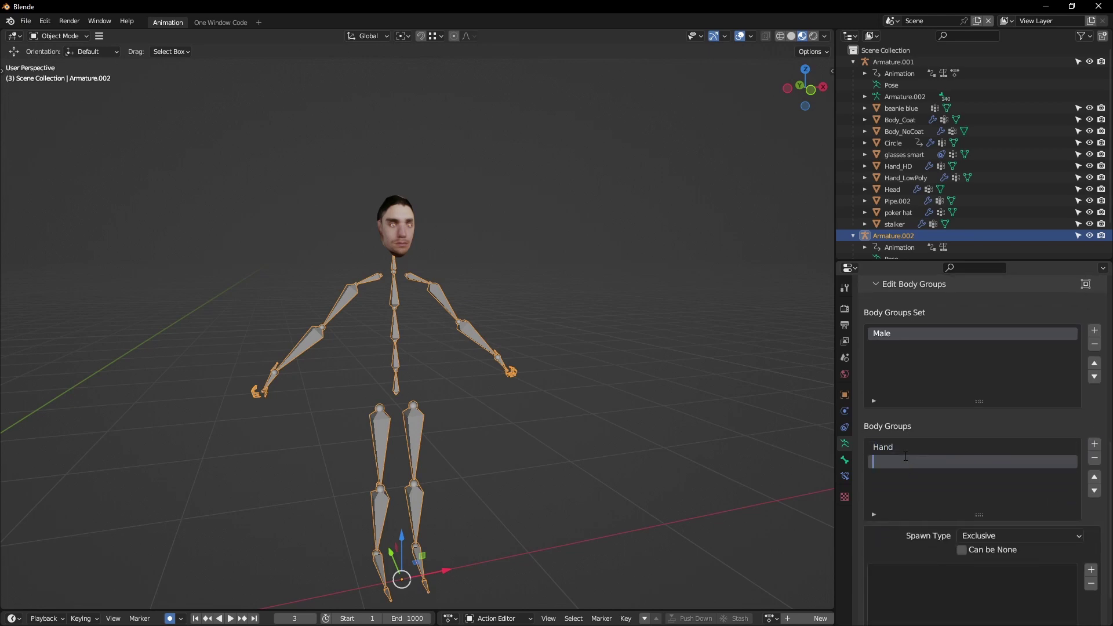
click(902, 476)
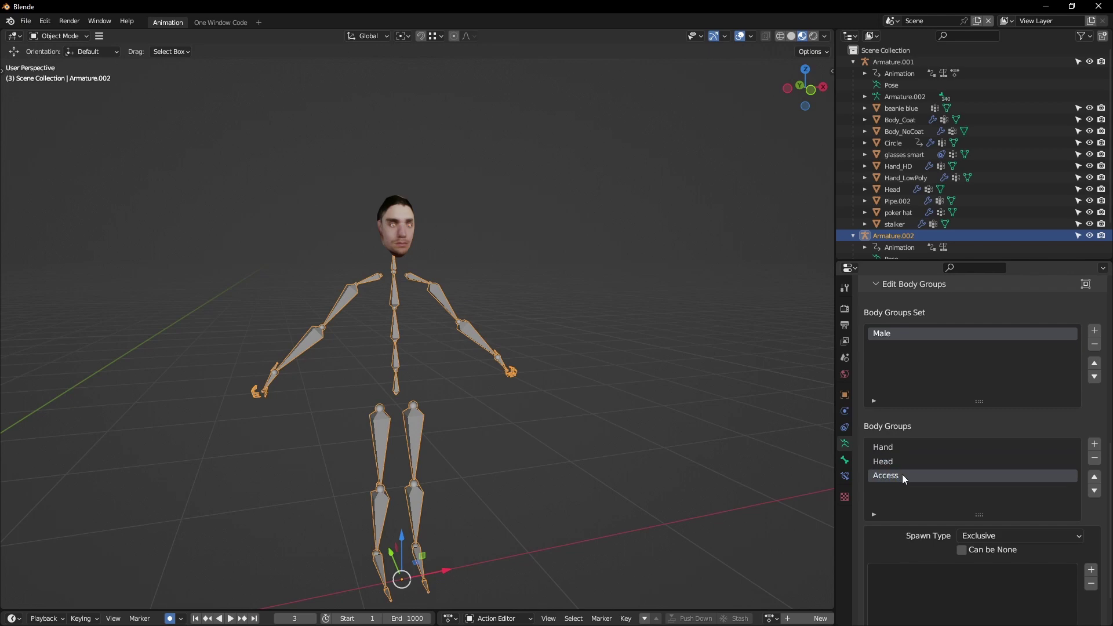
Add three object slots to the Head body group and assign poker hat, beanie blue and stalker to them
click(892, 460)
mouse_move(613, 445)
middle_down()
mouse_move(585, 417)
mouse_move(637, 441)
mouse_move(574, 429)
mouse_move(613, 445)
middle_up()
scroll(986, 507, down, 2)
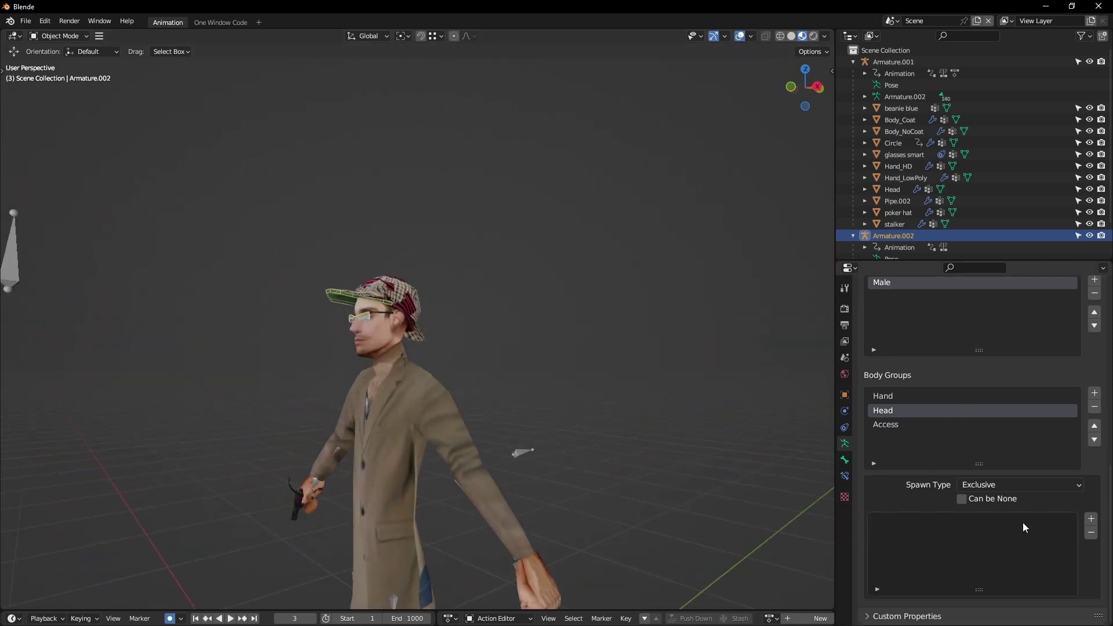
click(1092, 519)
click(1092, 519)
click(1092, 519)
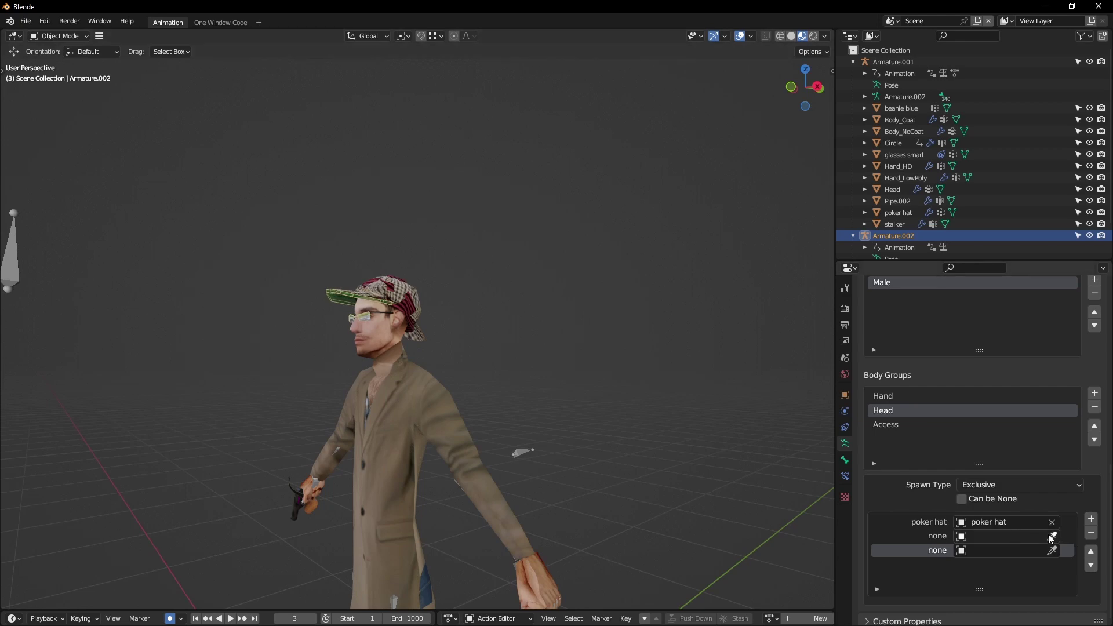
click(372, 297)
Apply the poker hat to the armature through the Head option
middle_drag(584, 381, 808, 360)
scroll(937, 498, up, 5)
scroll(938, 498, up, 2)
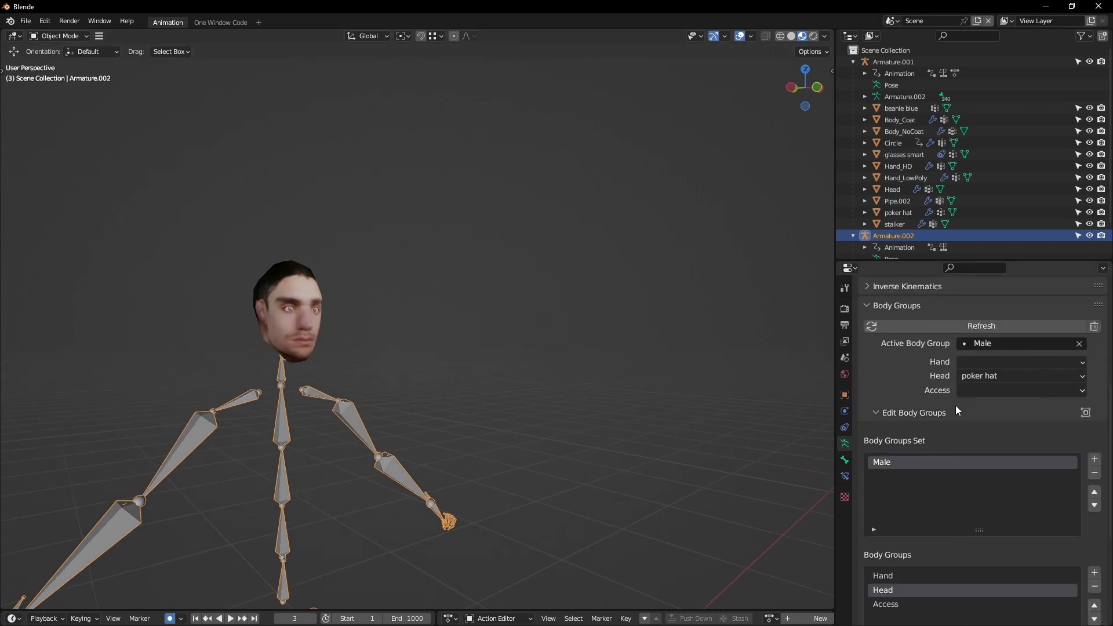
click(976, 390)
click(976, 388)
middle_drag(703, 372, 713, 369)
Switch the Head option to beanie blue and then to stalker
click(1036, 376)
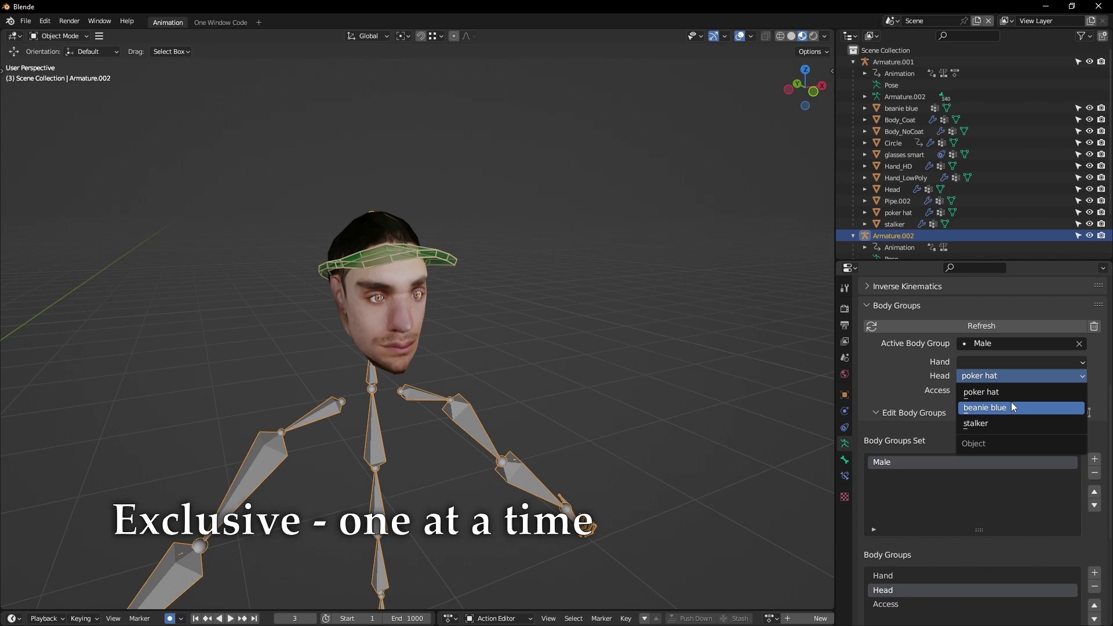
click(1009, 406)
click(1005, 378)
click(990, 425)
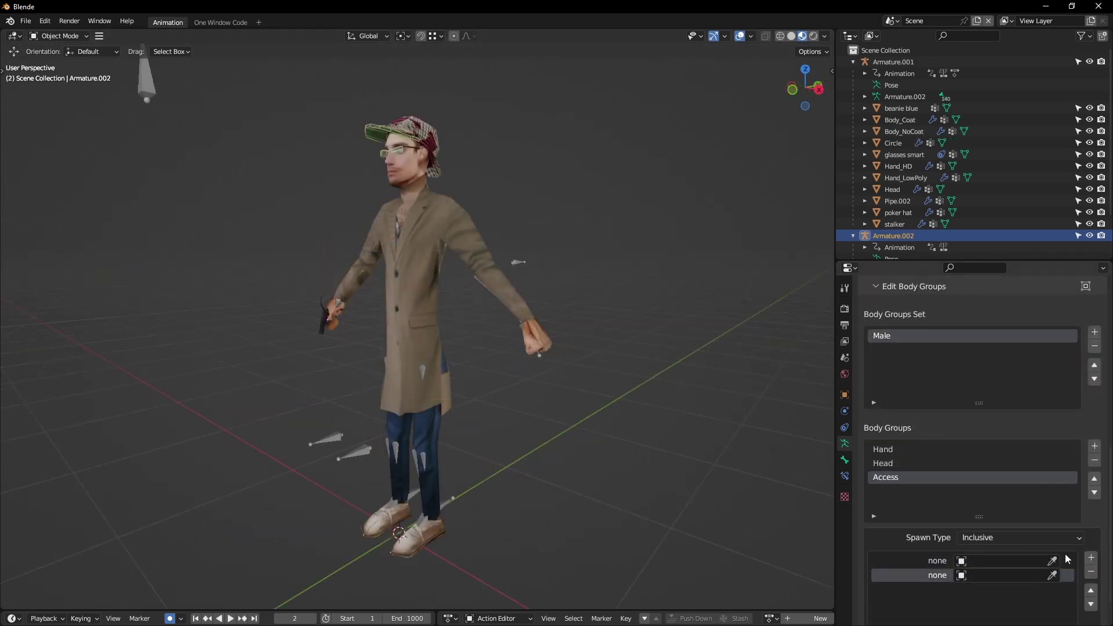
Assign Pipe.002 and Circle to the two object slots of the Access body group and toggle the Circle option
click(1067, 558)
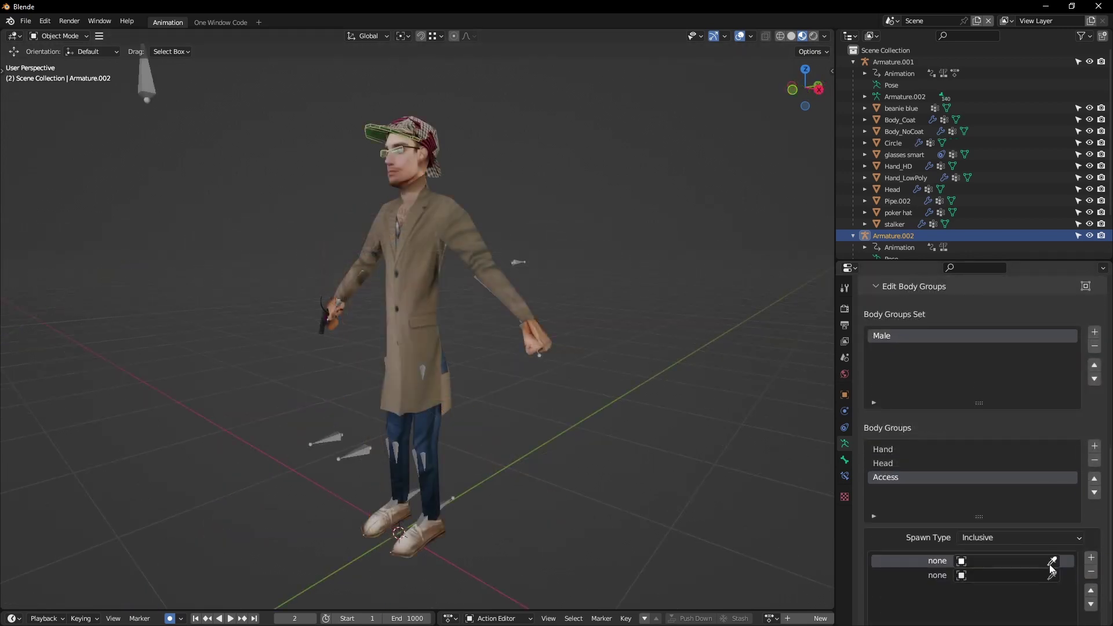
click(335, 326)
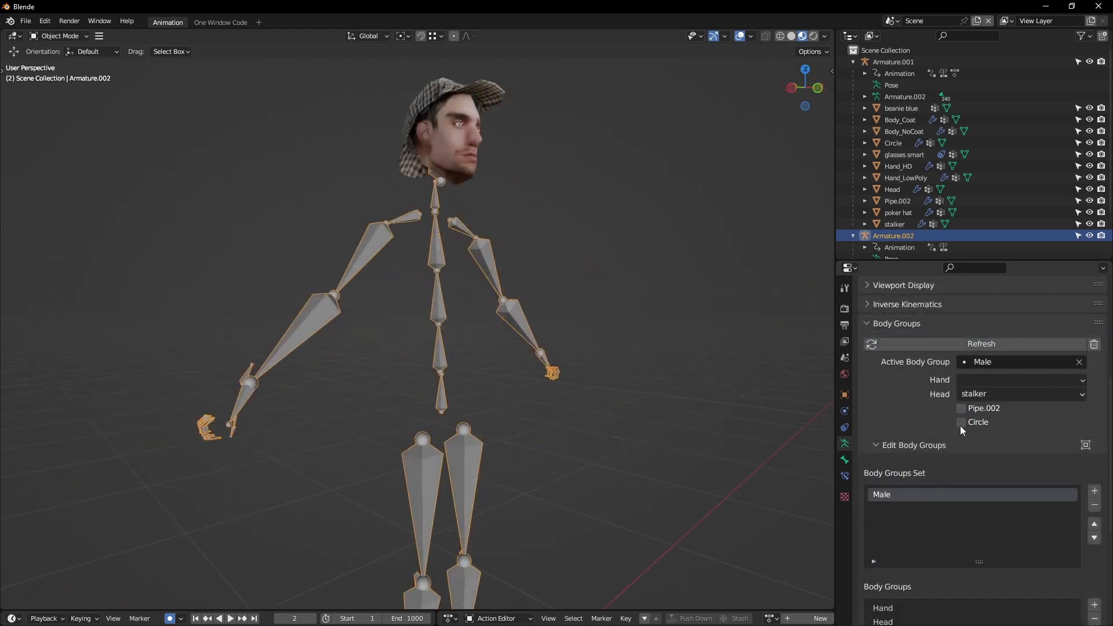
click(961, 422)
click(961, 422)
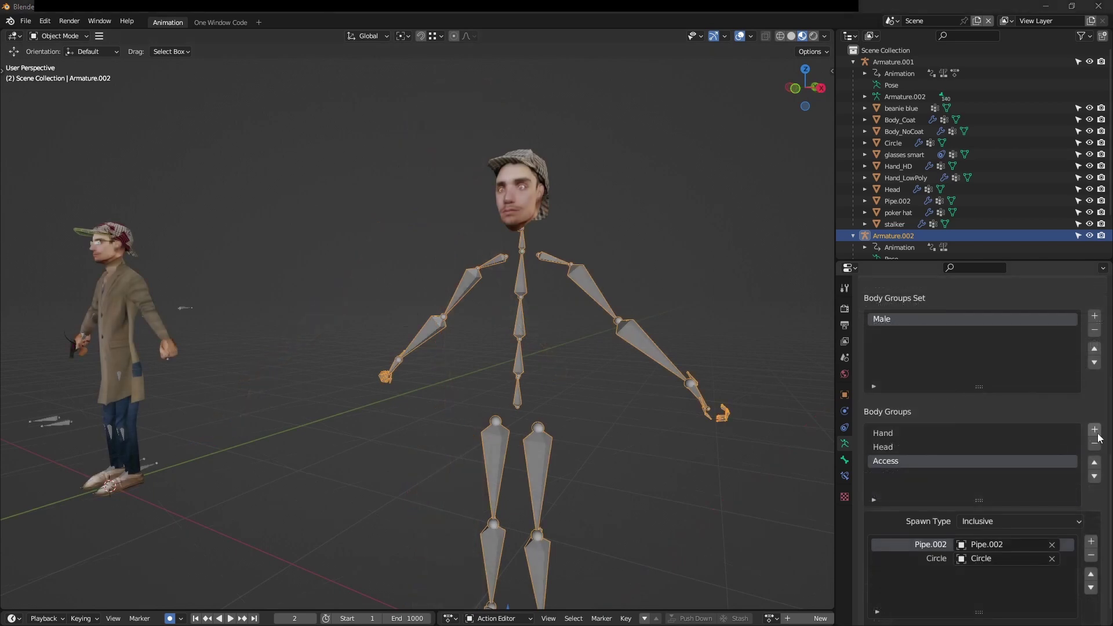
Add a body group named Coat, with its spawn type set to Dependent and Head as its parent group
click(1094, 430)
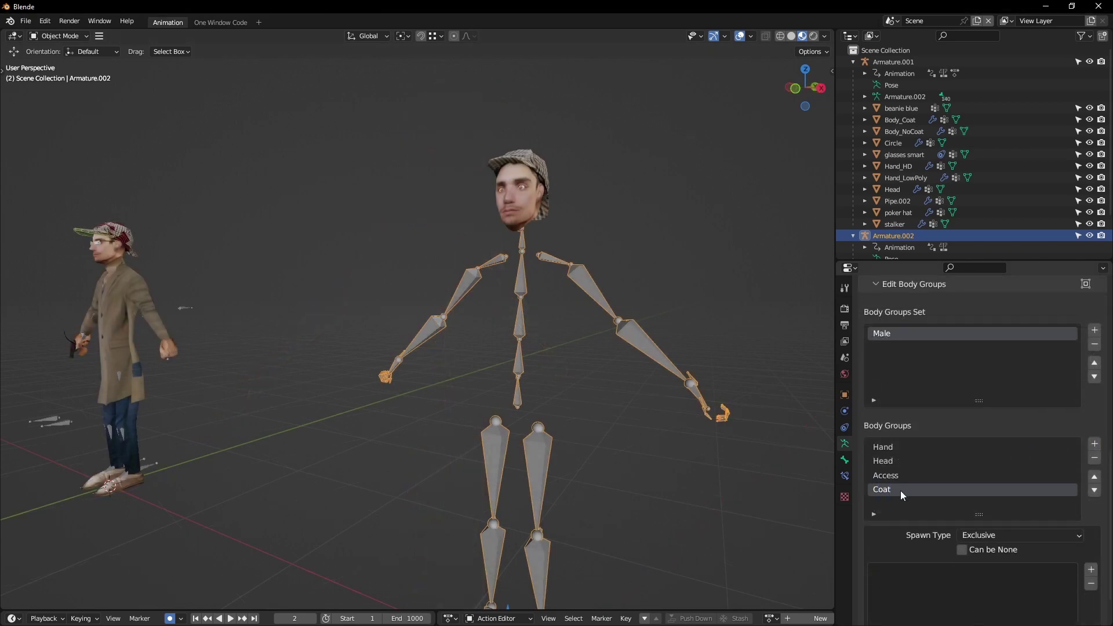
click(988, 535)
click(1003, 491)
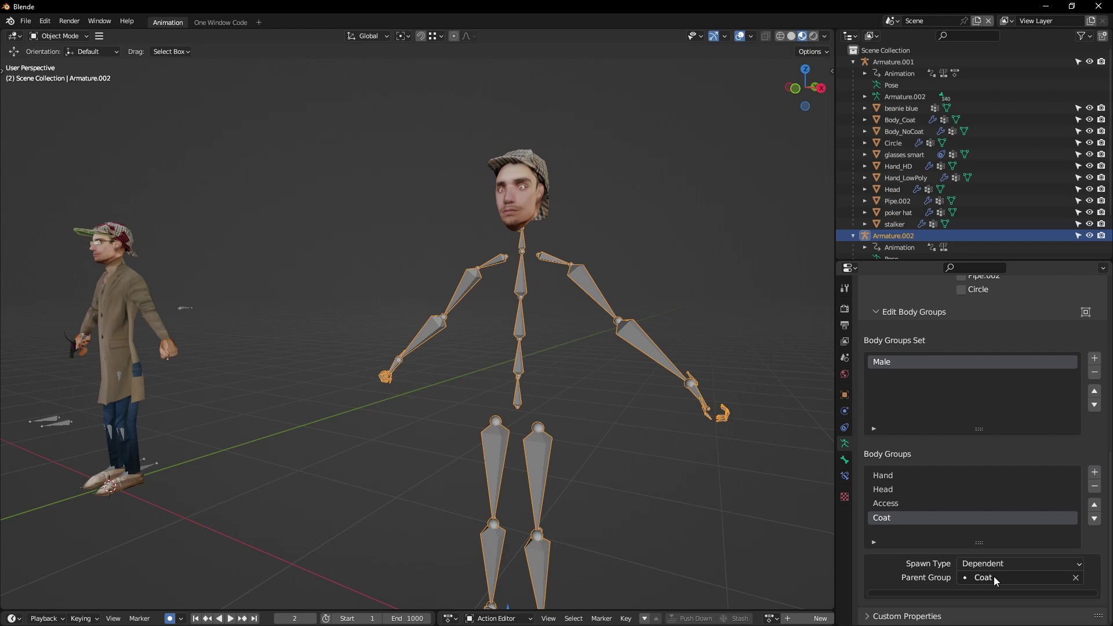
click(997, 578)
click(974, 443)
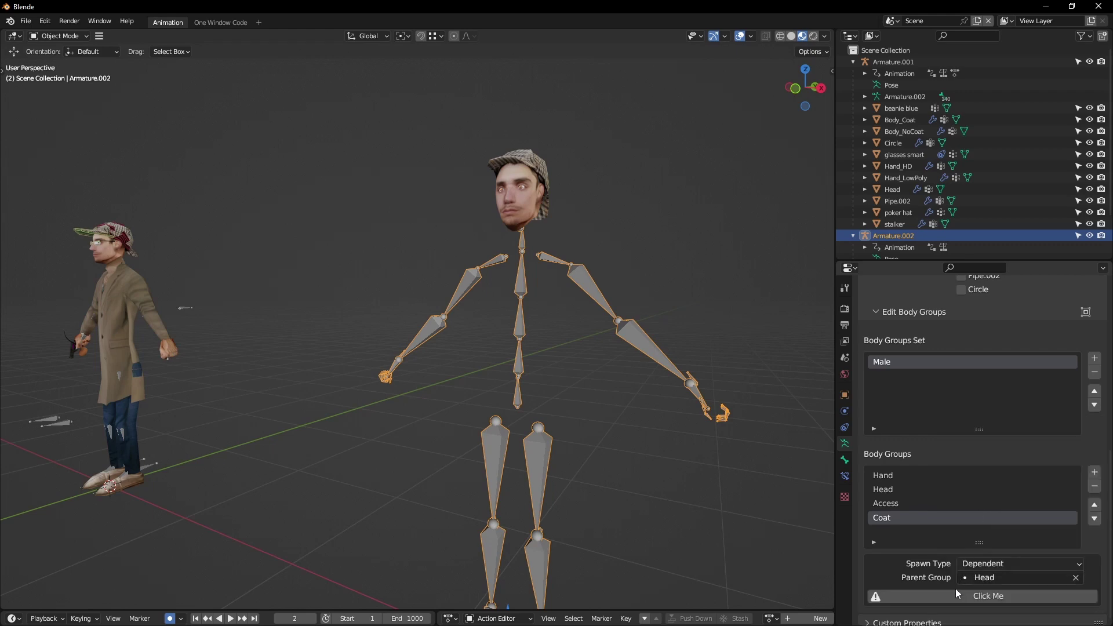
Generate the Coat group's dependent slots and assign Body_NoCoat to poker hat and beanie blue, and Body_Coat to stalker
scroll(946, 598, down, 2)
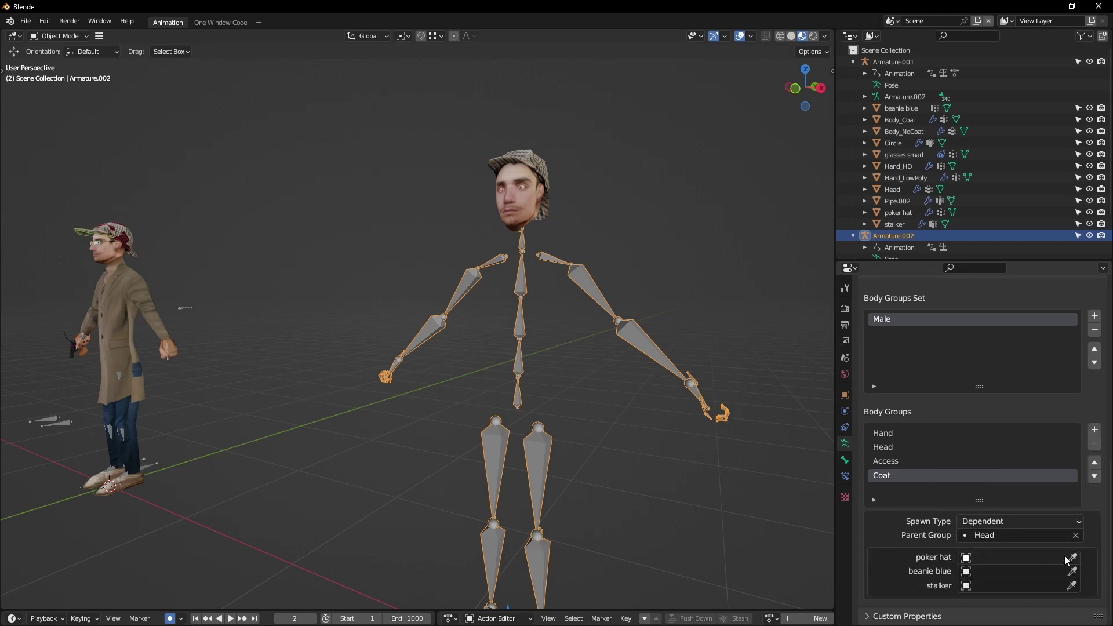
click(112, 374)
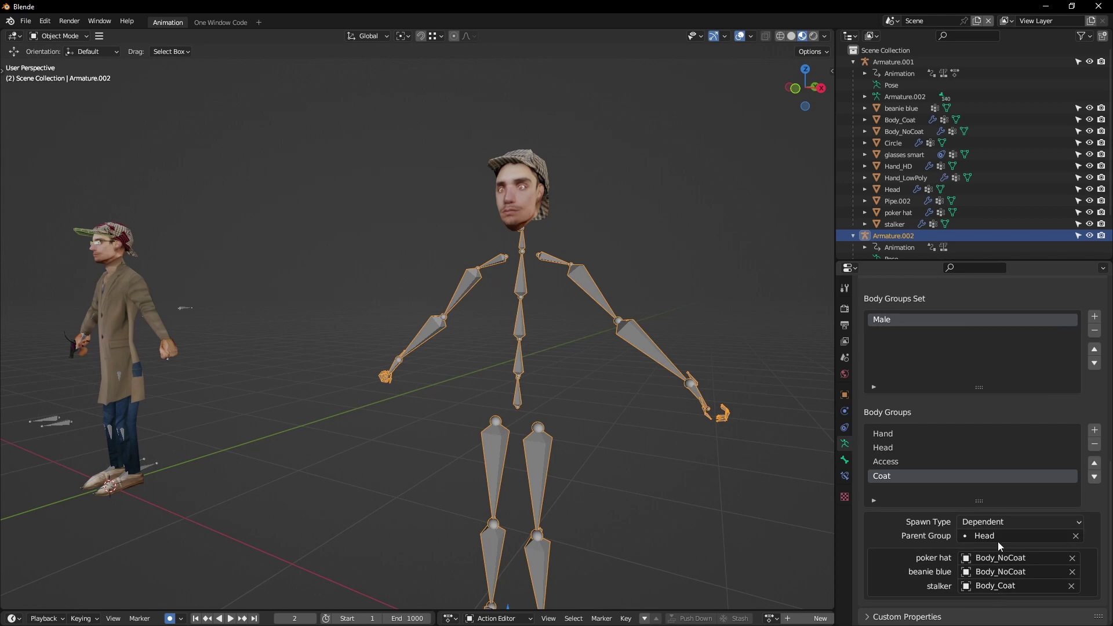
Test the dependent Coat group by switching the Head option repeatedly between poker hat, beanie blue and stalker
scroll(932, 404, up, 9)
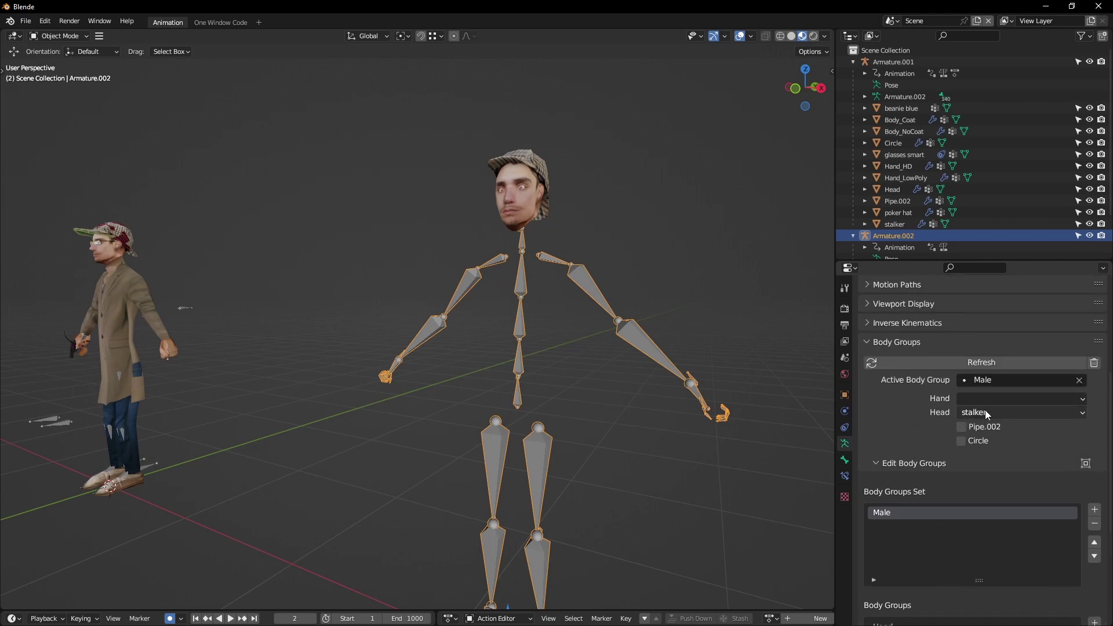
click(985, 412)
click(990, 430)
click(1004, 413)
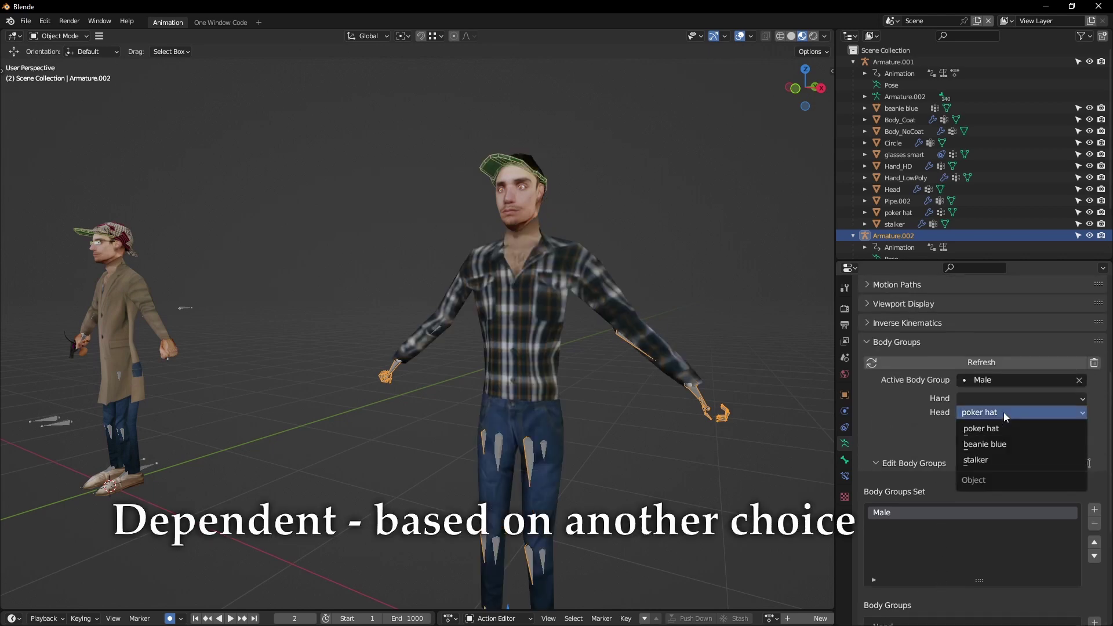
click(985, 444)
click(1004, 414)
click(991, 461)
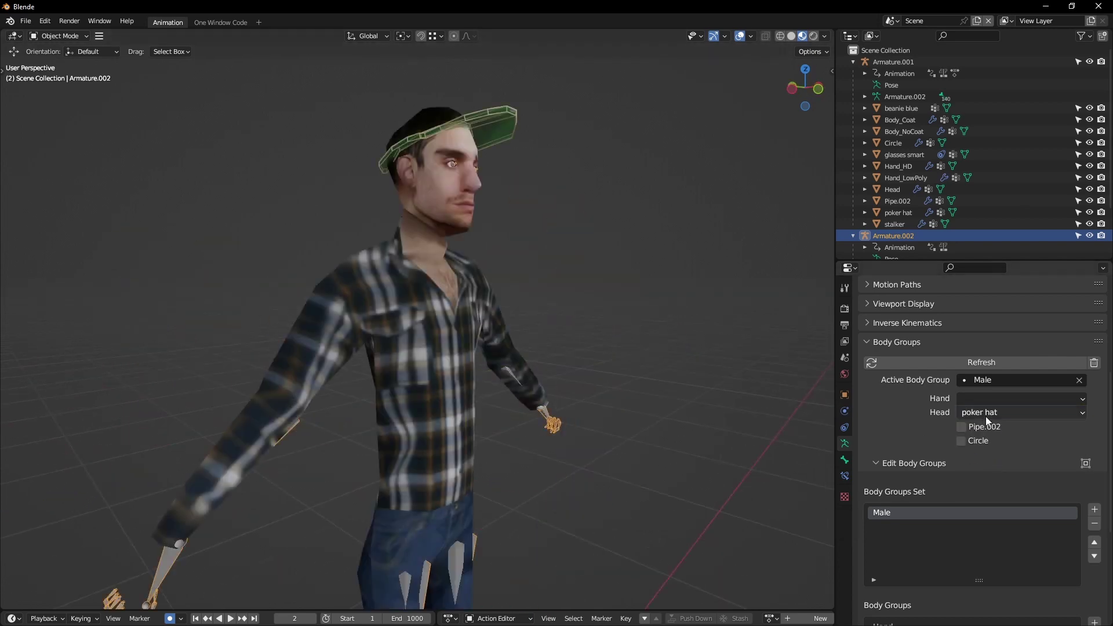
click(985, 414)
click(989, 444)
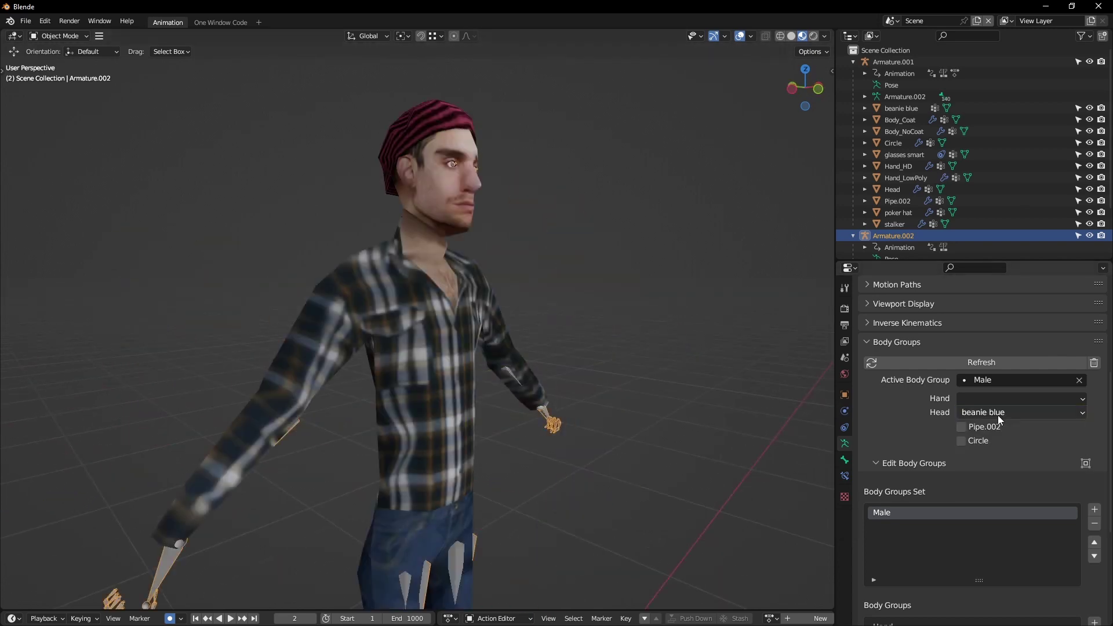
click(997, 413)
click(993, 458)
click(1001, 414)
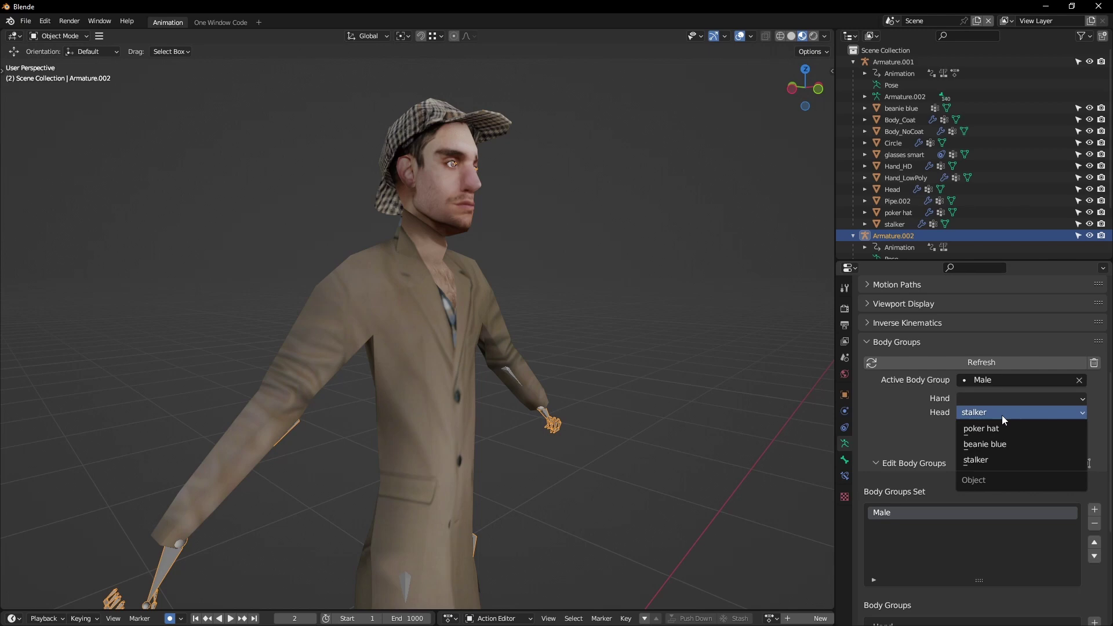
click(1002, 444)
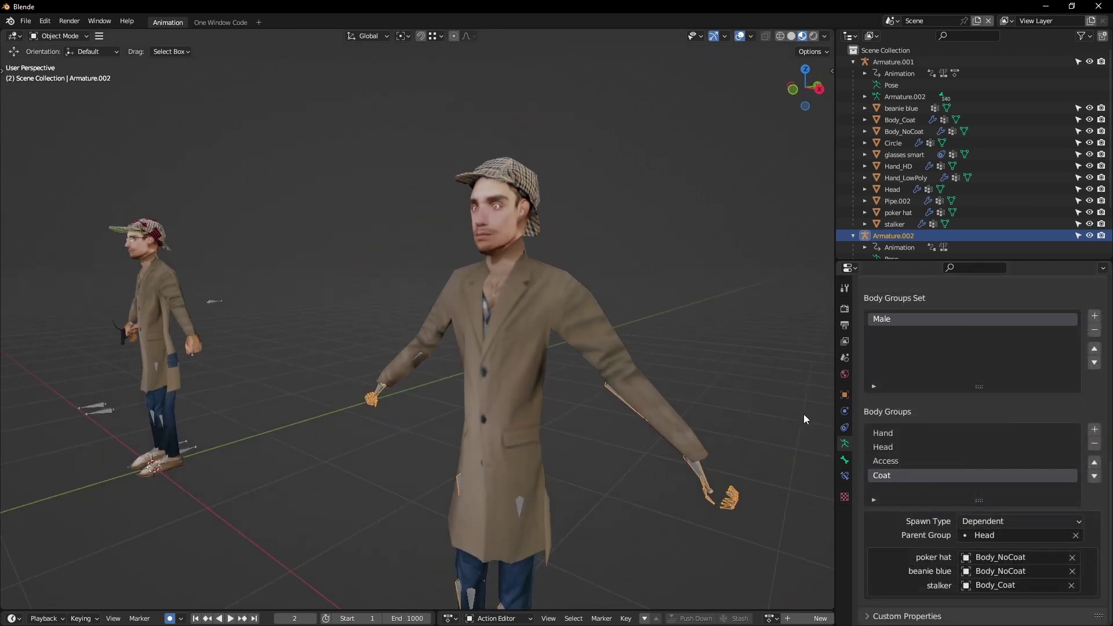
Add two object slots to the Hand body group and assign Hand_HD and Hand_LowPoly to them
click(893, 433)
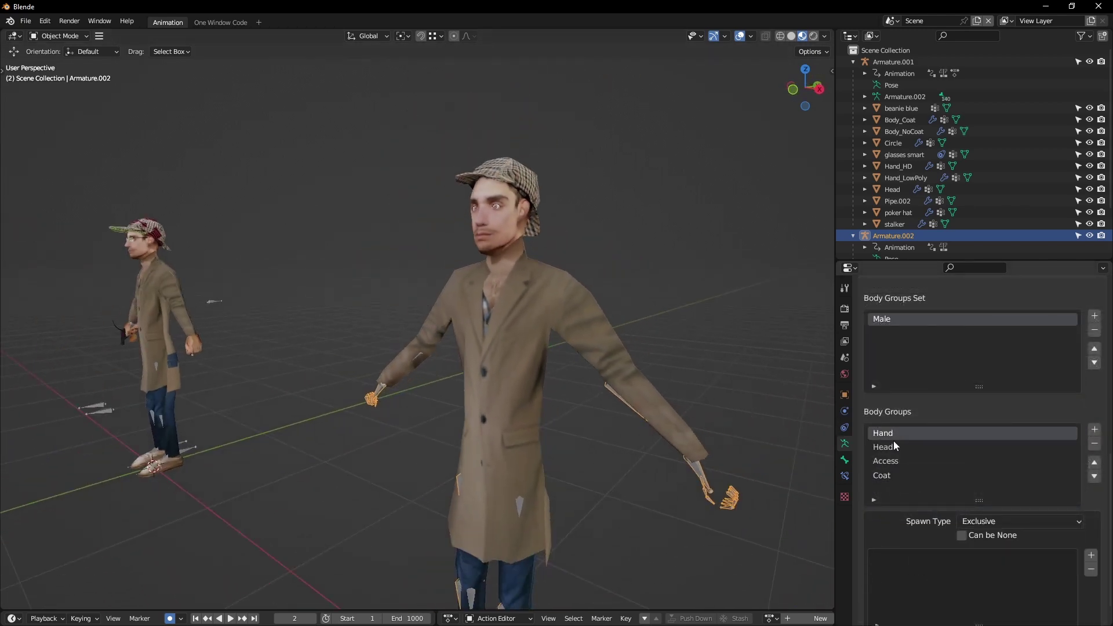
click(1091, 556)
click(1090, 555)
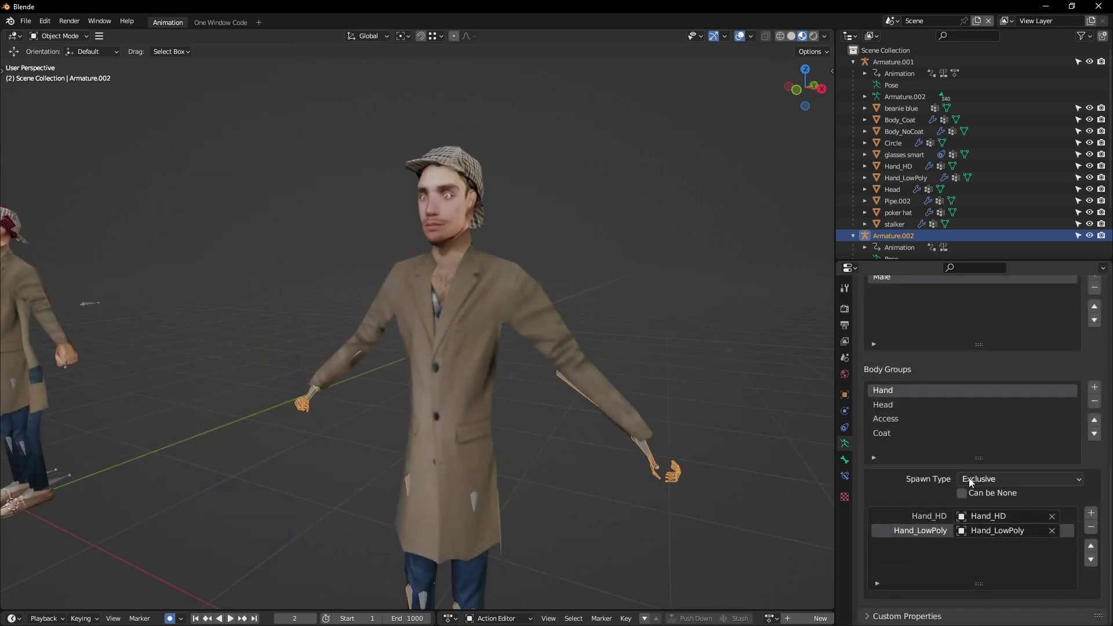
Set the Hand group's spawn type to Randomized and refresh the body groups twice to re-roll the hands
click(971, 479)
click(987, 543)
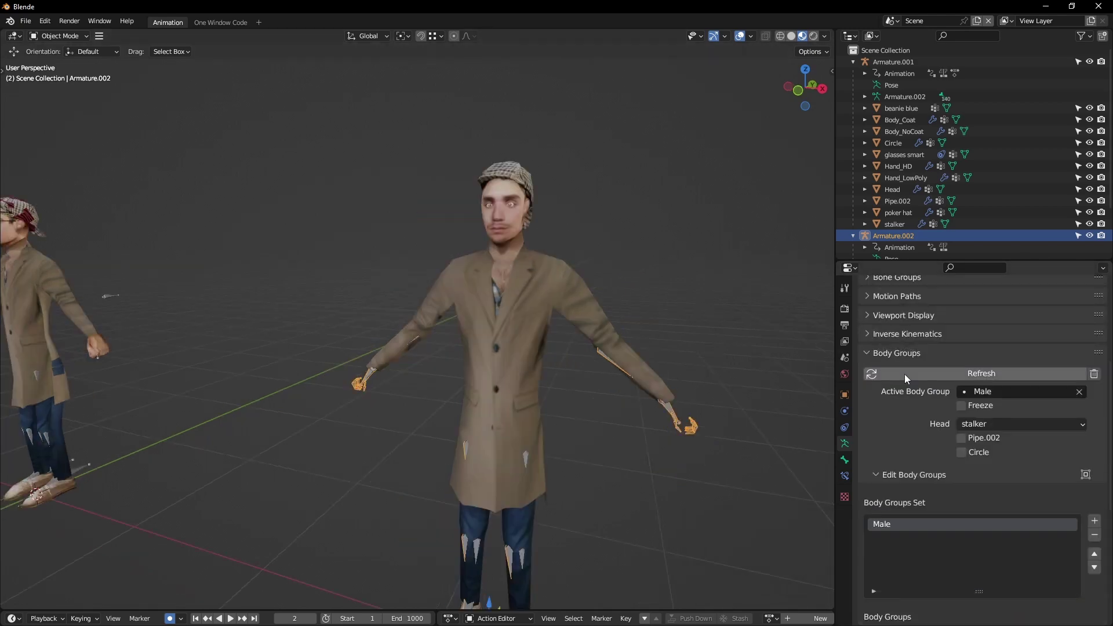
click(904, 375)
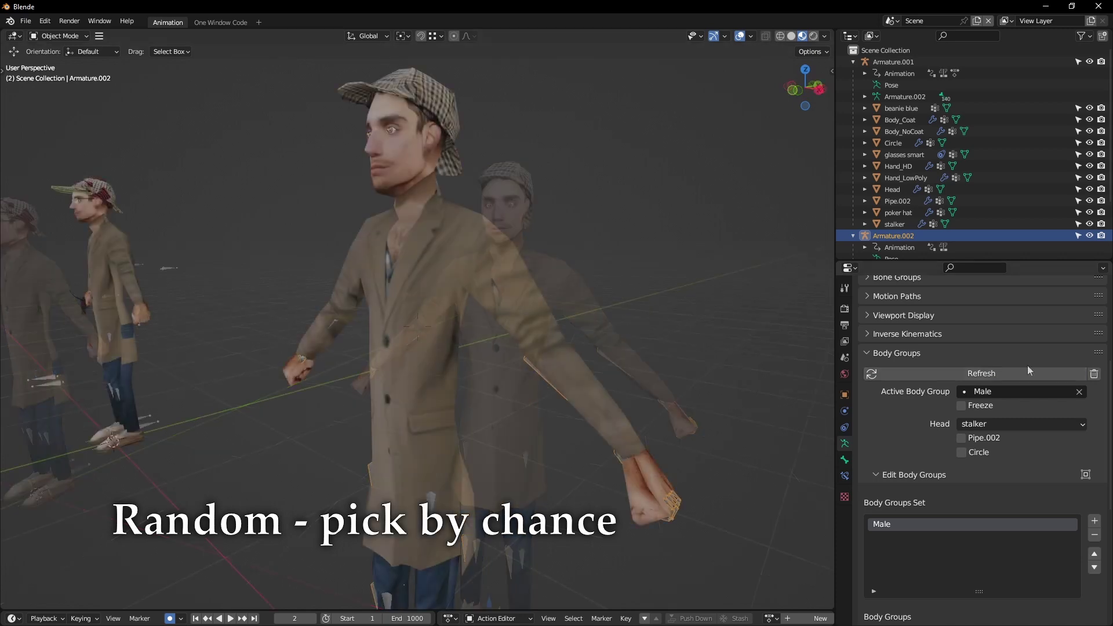
click(935, 374)
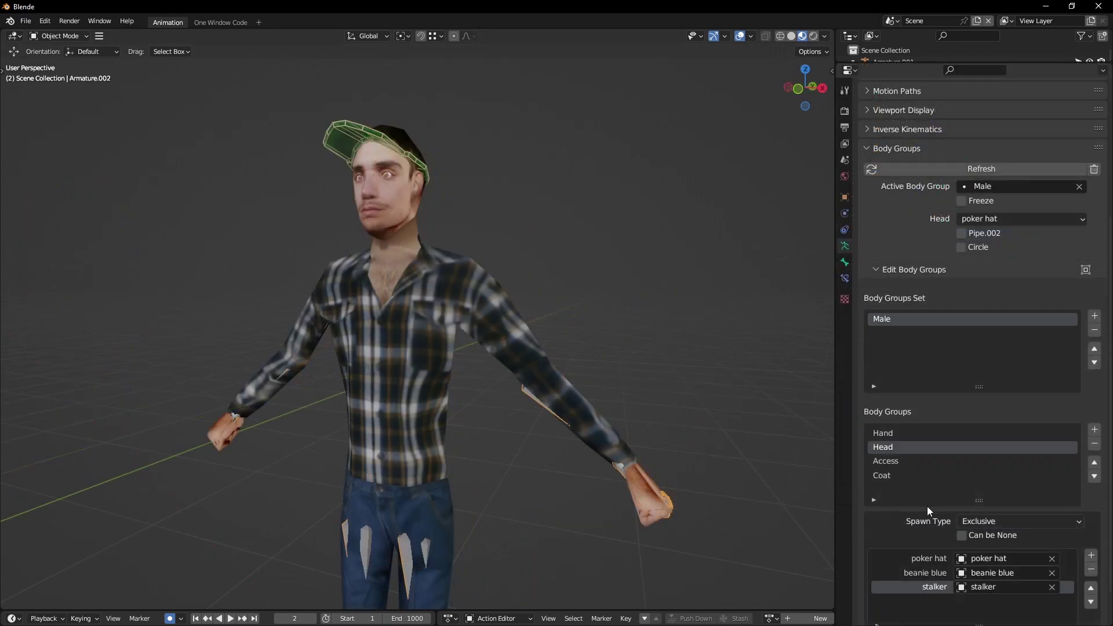
Enable Can be None for the Head and Hand body groups
click(949, 436)
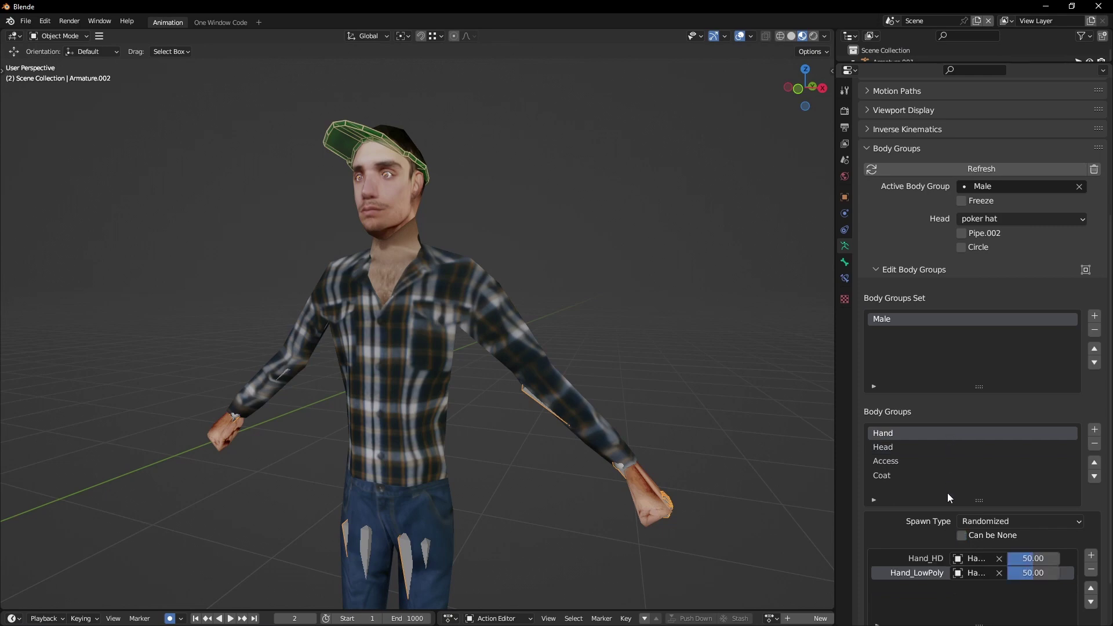
click(962, 536)
Set the Head option to None and refresh the body groups
scroll(986, 429, up, 4)
click(996, 313)
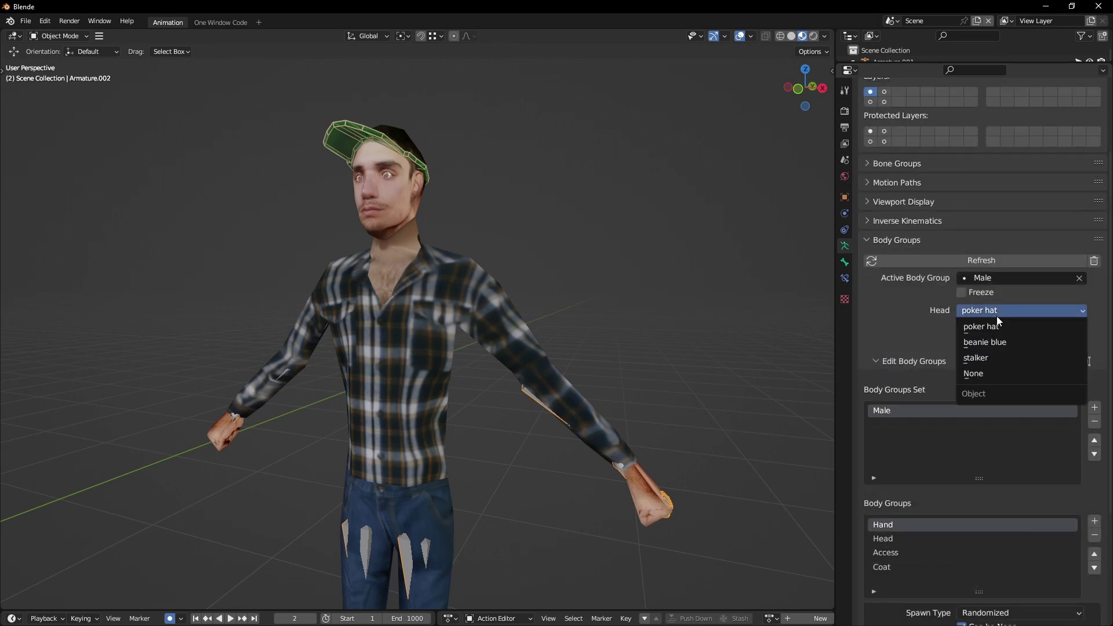
click(979, 375)
click(966, 260)
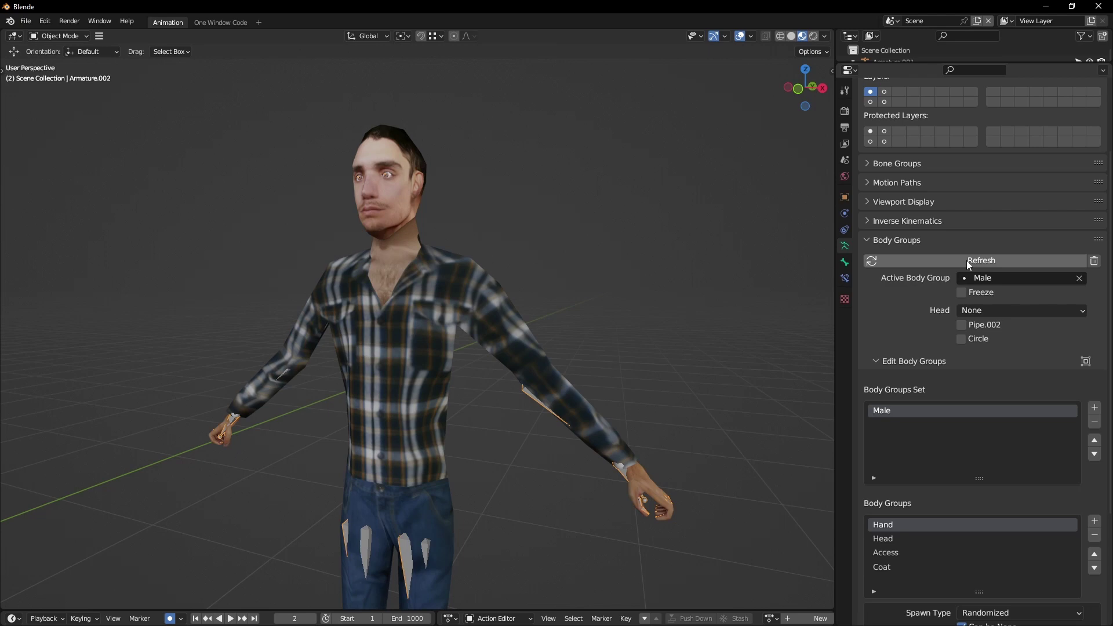
Collapse the body group editing section and set the Head option to stalker
click(923, 364)
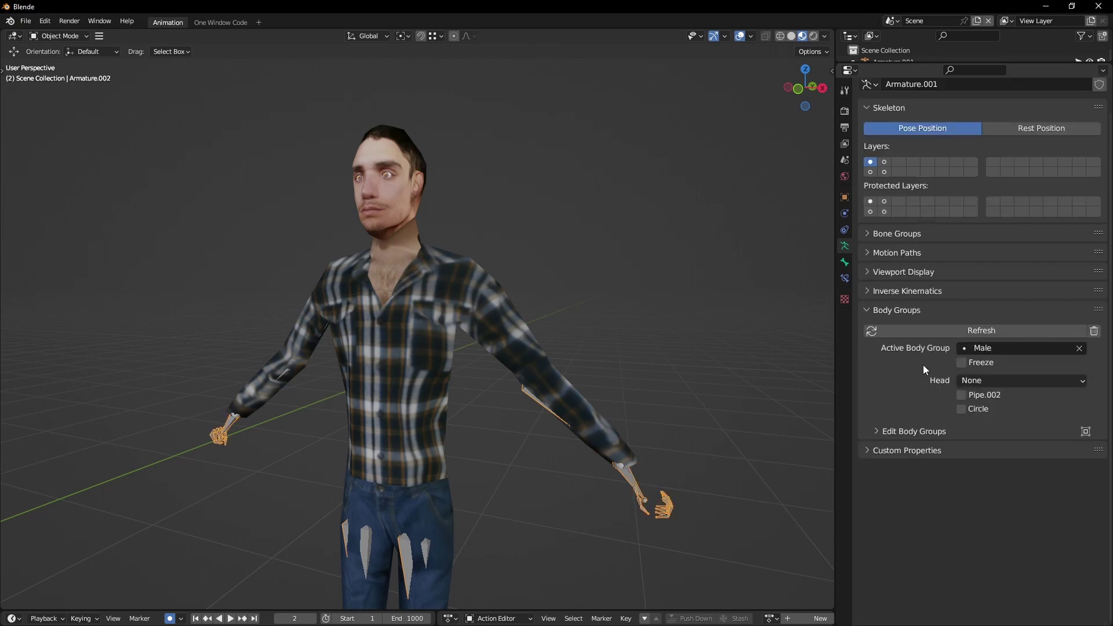
click(968, 381)
click(964, 415)
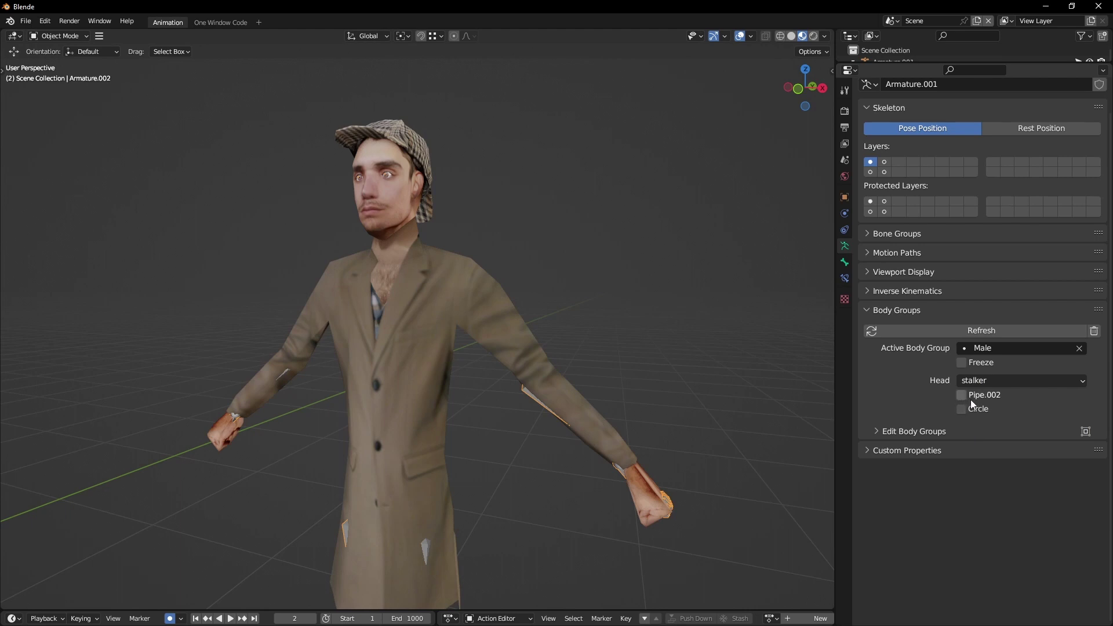
Turn on the Pipe.002 accessory, then replace it with the Circle accessory
click(972, 400)
middle_drag(639, 417, 962, 399)
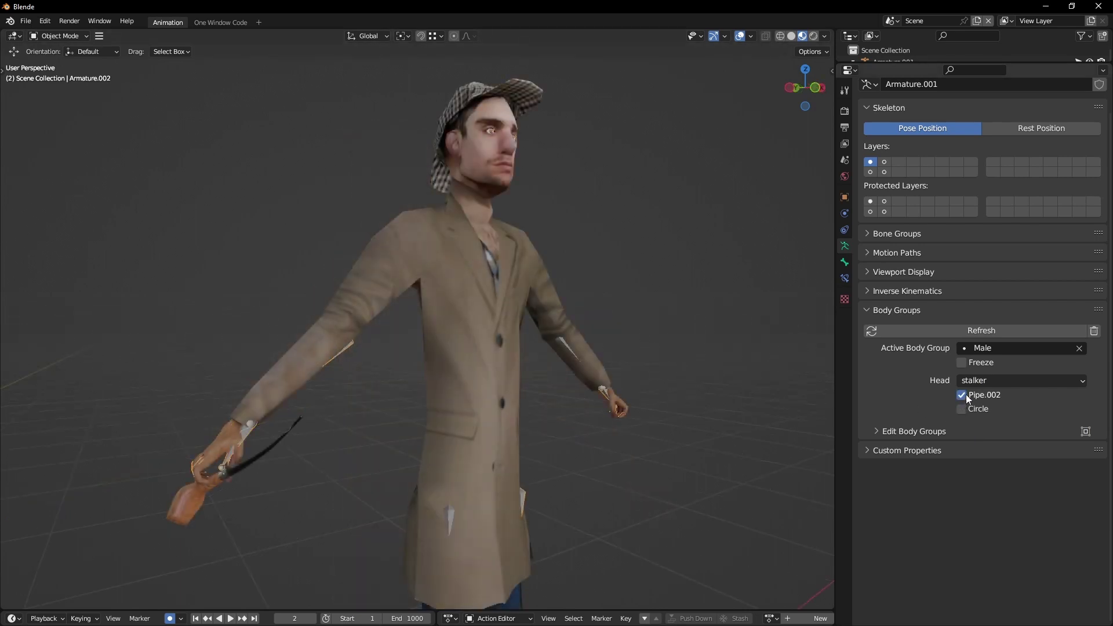
click(963, 410)
Switch the Head option to beanie blue and refresh the body groups
click(988, 381)
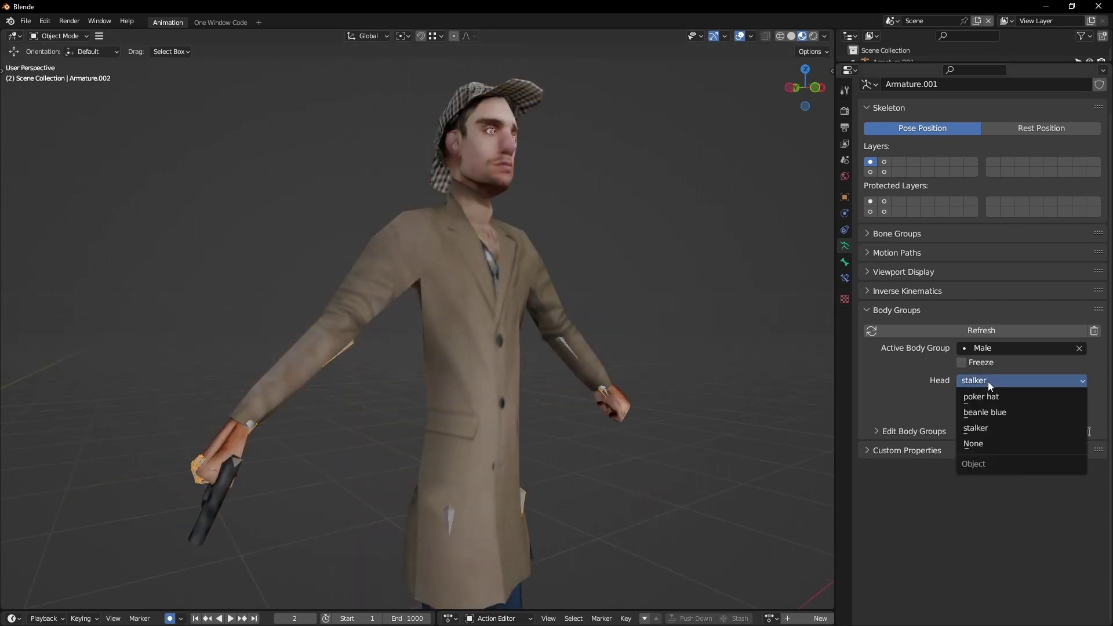
click(1011, 413)
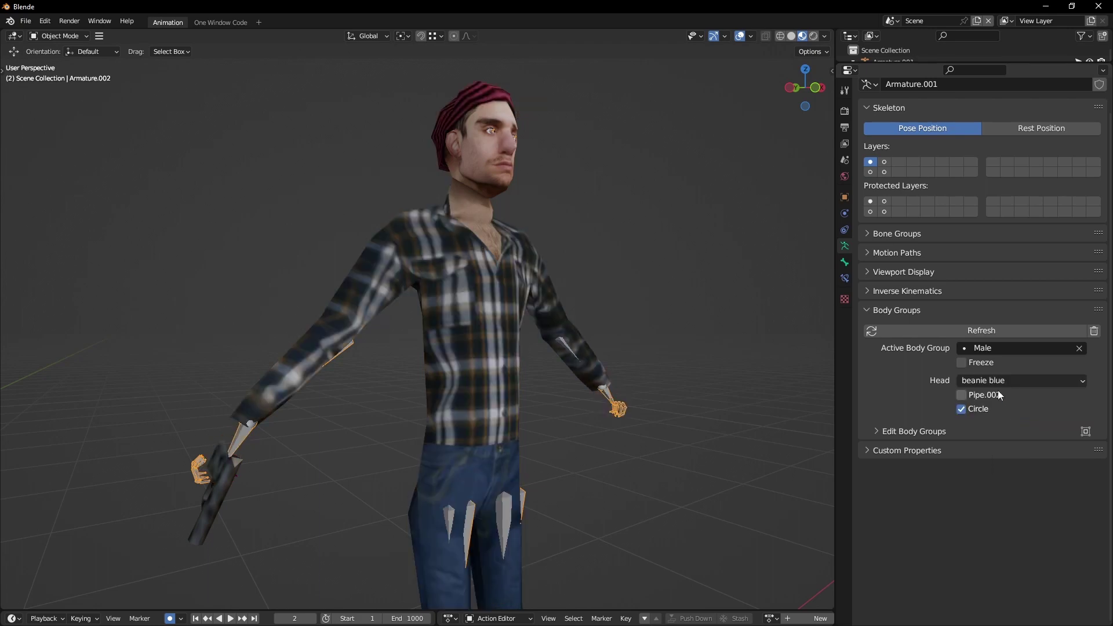
click(968, 332)
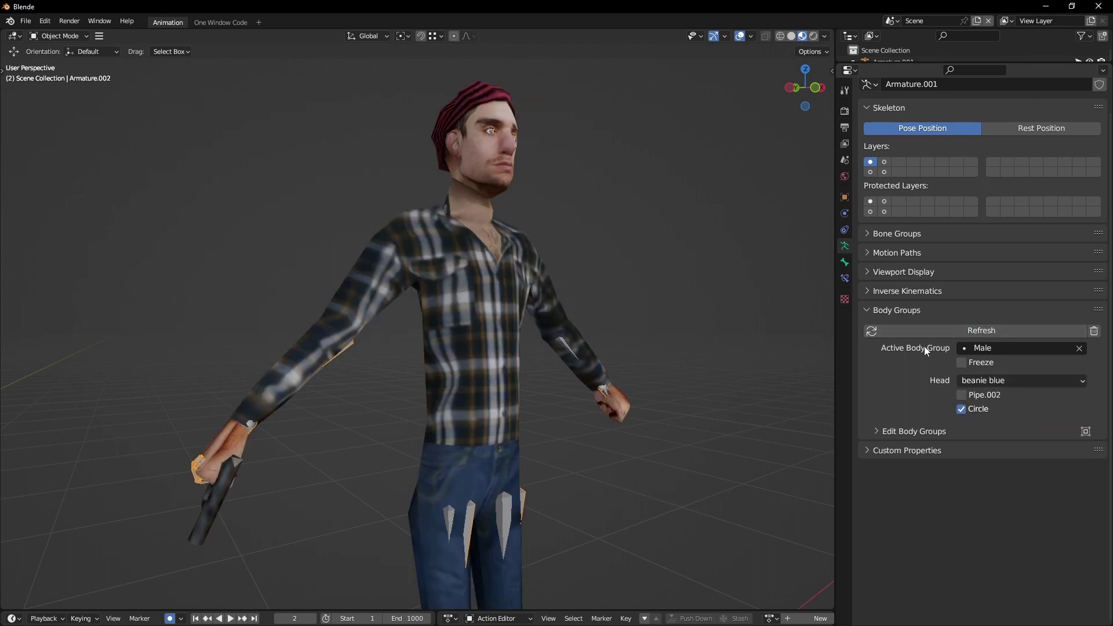
Switch the Head option to None and then to poker hat
click(995, 381)
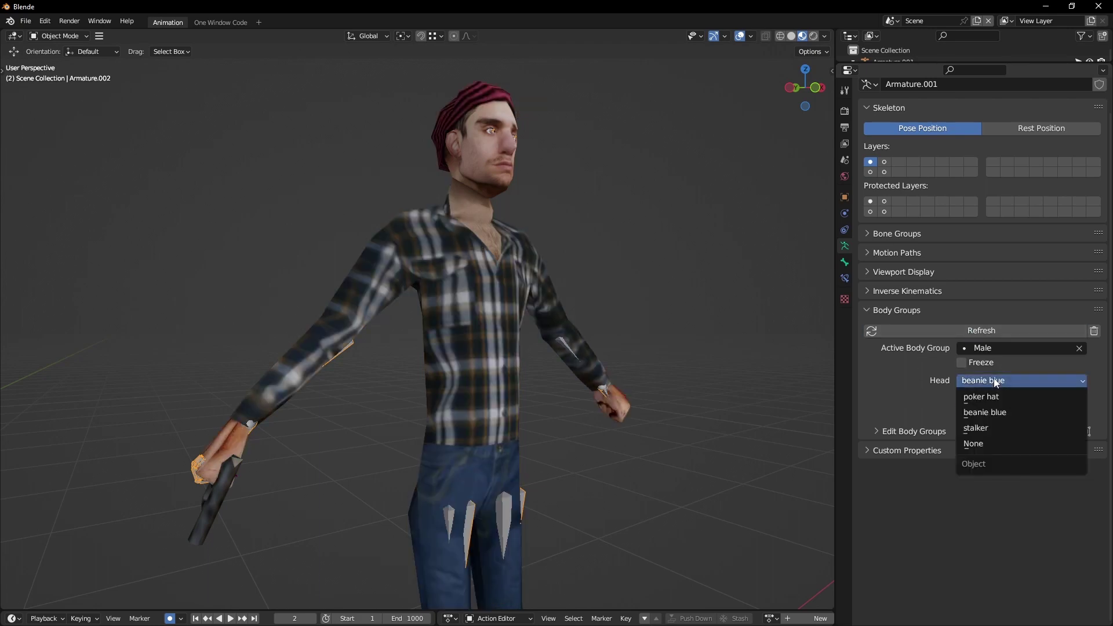
click(990, 441)
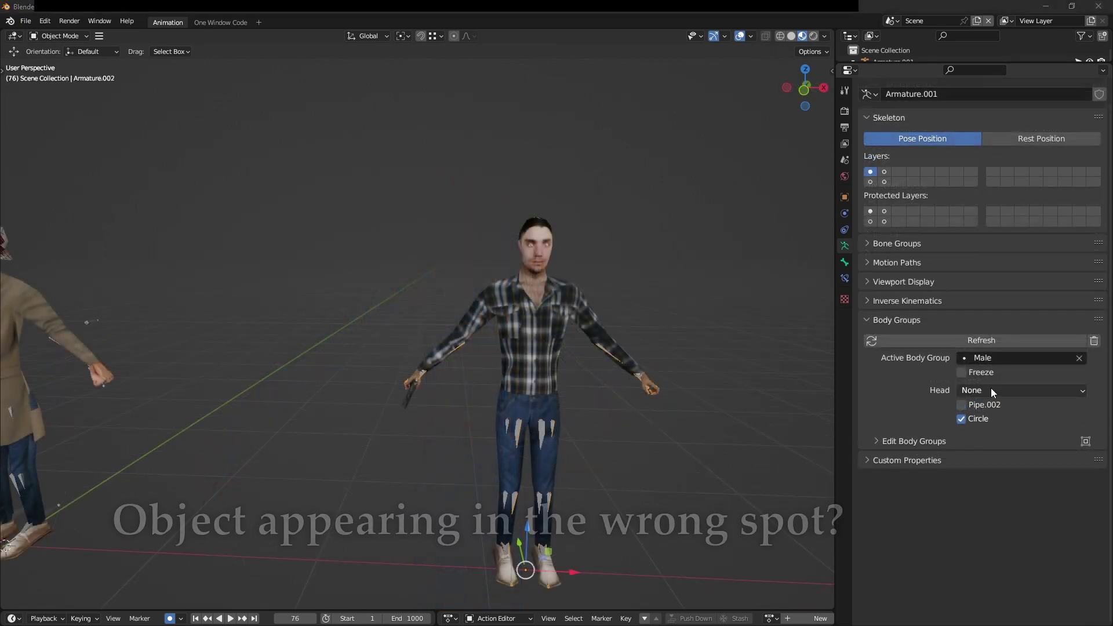
click(992, 389)
click(1020, 403)
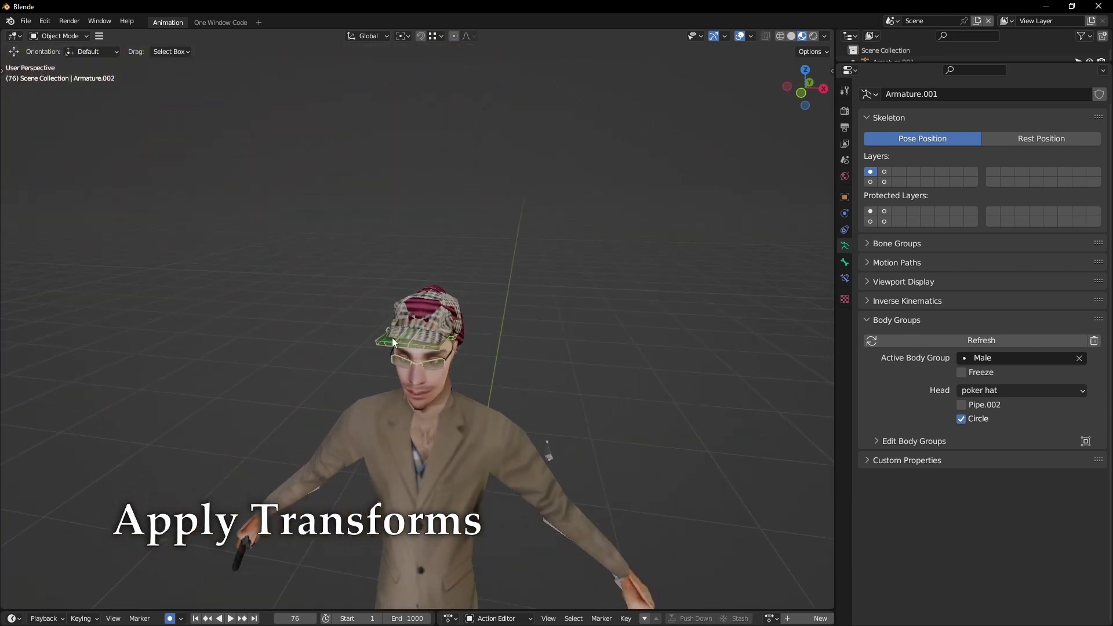
Select the poker hat on the original character, show its object transform properties and apply its transforms
click(392, 337)
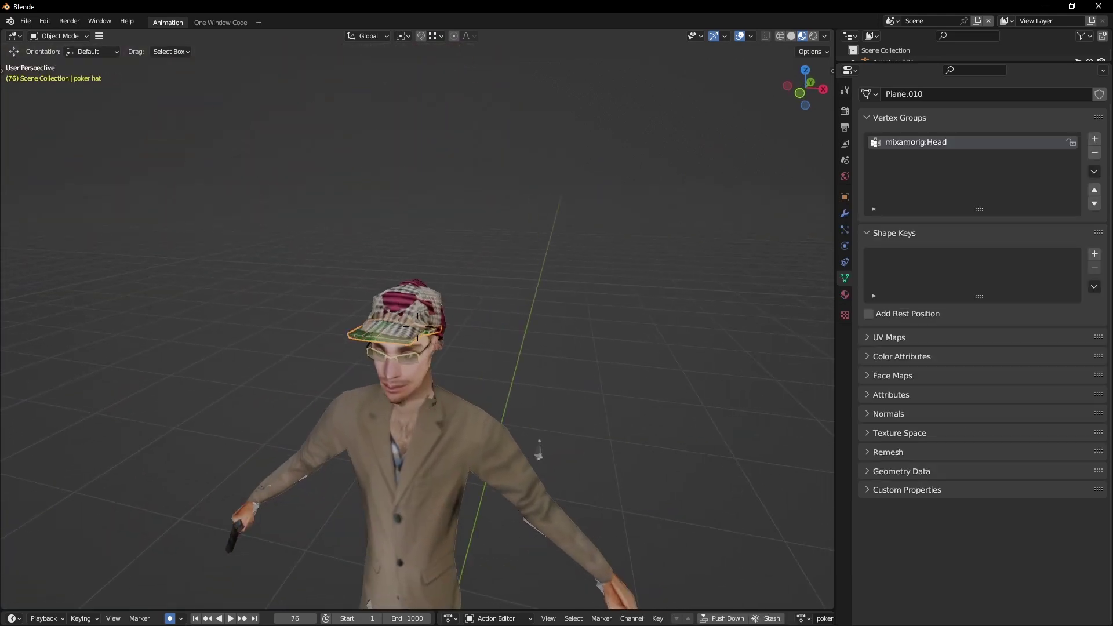
middle_drag(392, 338, 458, 342)
click(845, 197)
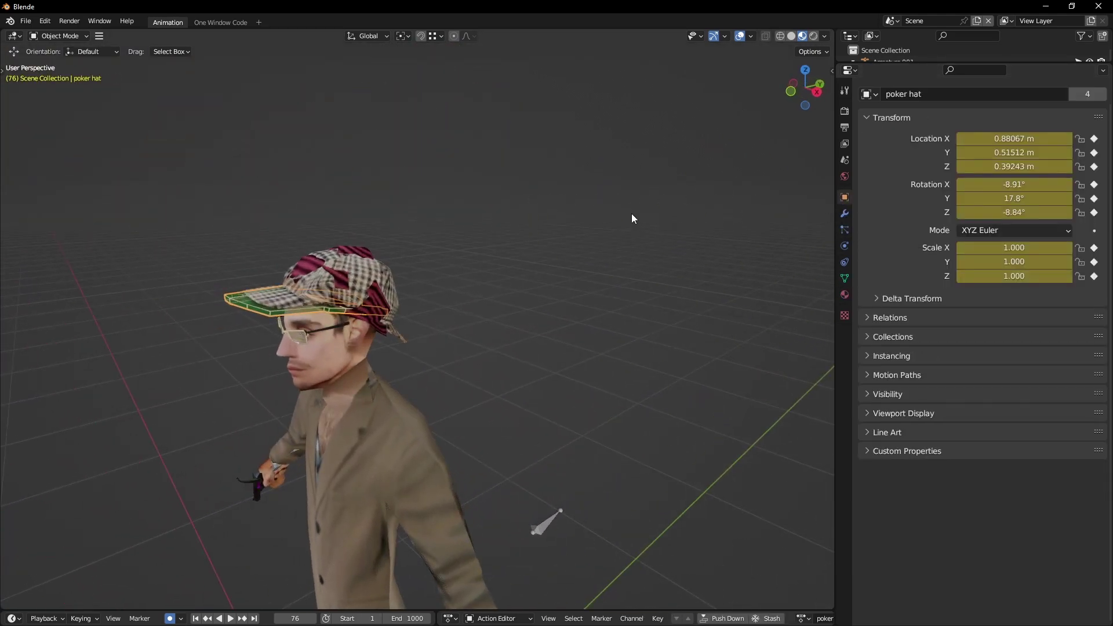
key(F3)
key(Return)
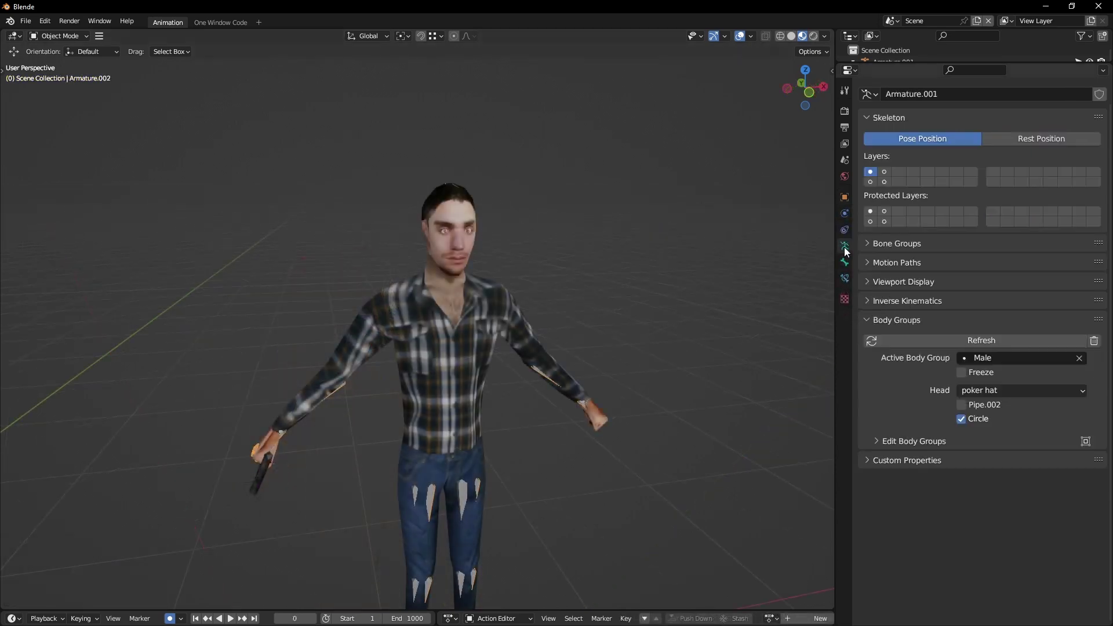
Refresh the body groups of Armature.002 and play the animation to check the poker hat's placement
click(924, 344)
key(space)
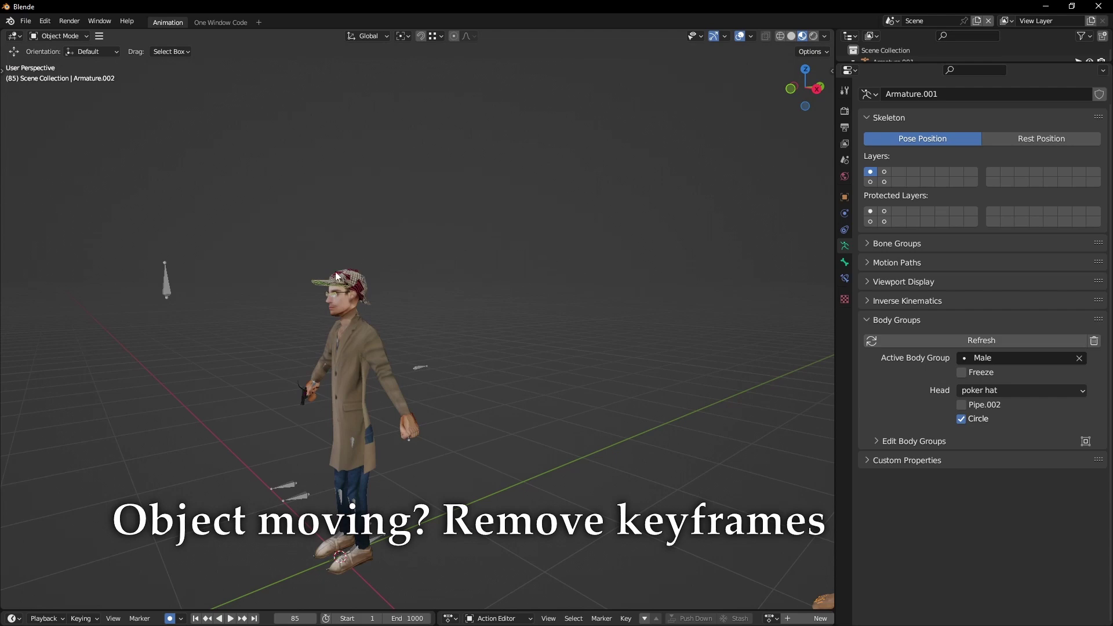
click(841, 198)
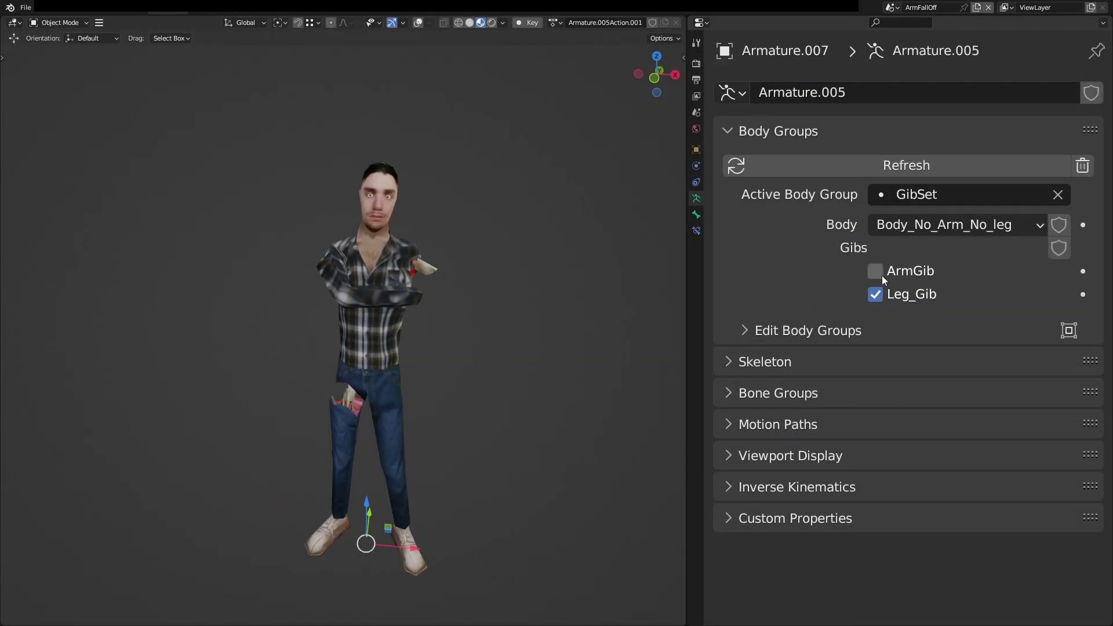
Toggle ArmGib in the GibSet, keyframe the Body option as Body_Full at frame 0 and play the animation
click(876, 272)
click(875, 271)
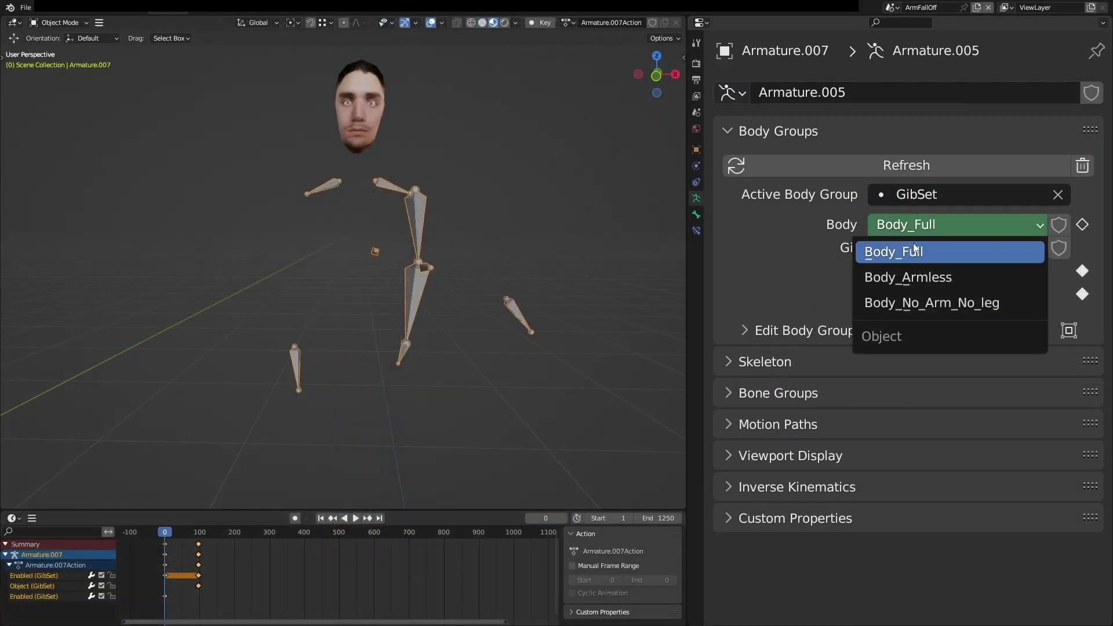
click(907, 251)
key(i)
key(Up)
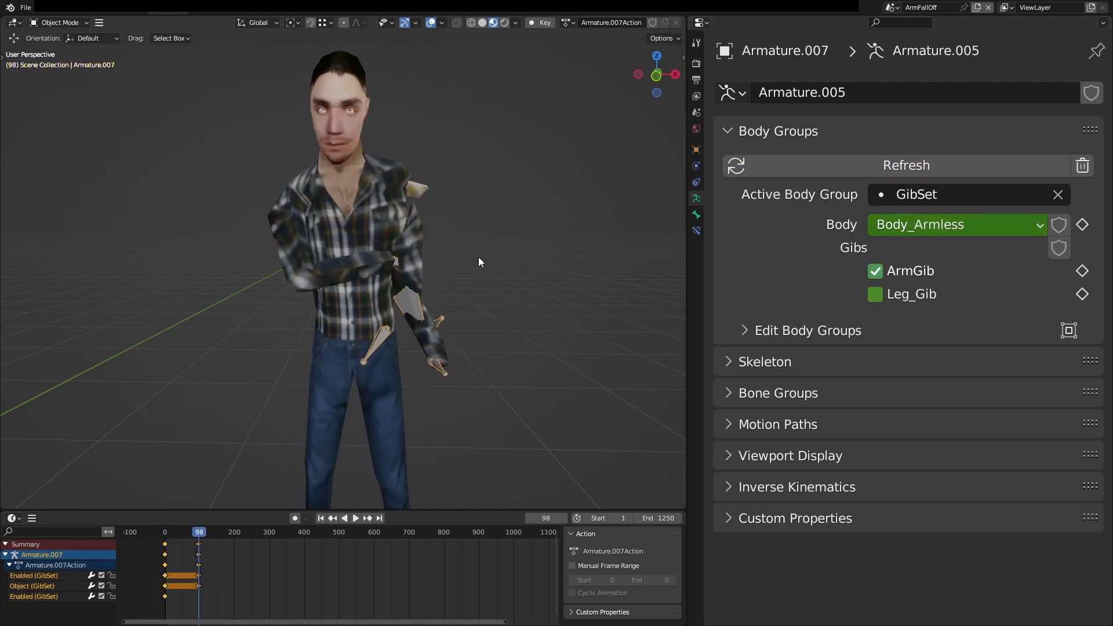
key(space)
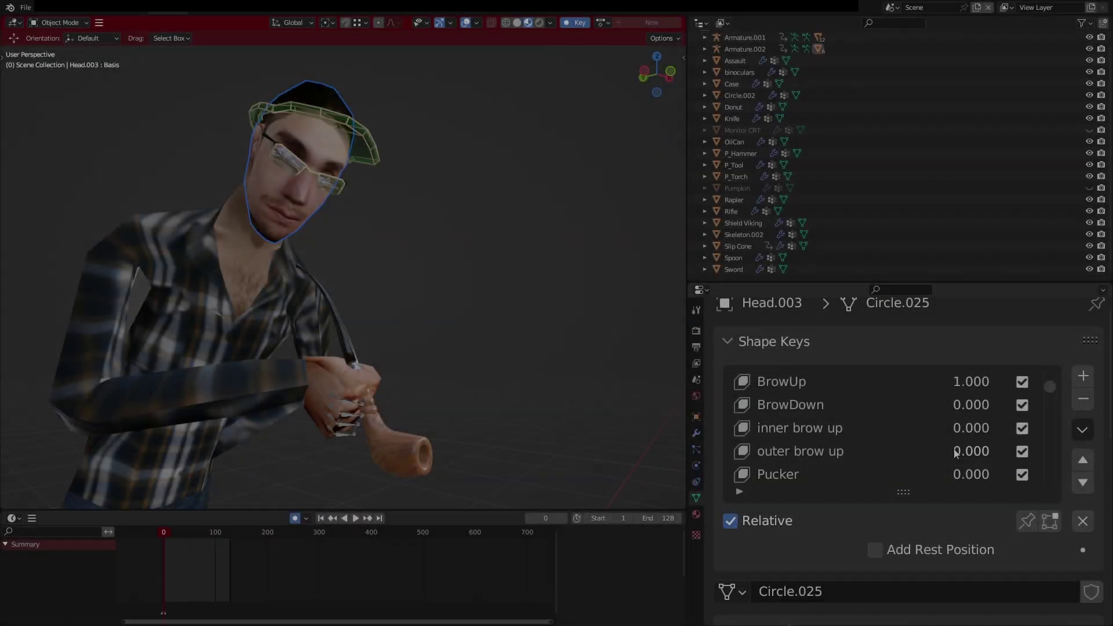
Set the head's outer brow up shape key to 1.000, Pucker to 0.250 and Funnel to 1.000, and refresh Armature.002's body groups
drag(956, 452, 979, 456)
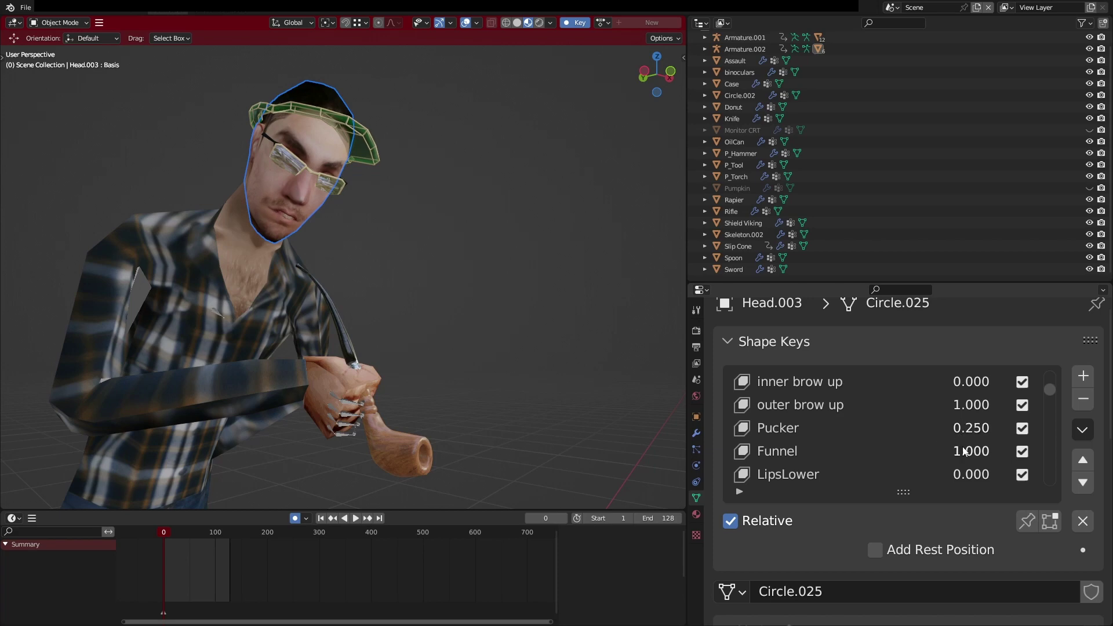
click(351, 419)
click(842, 380)
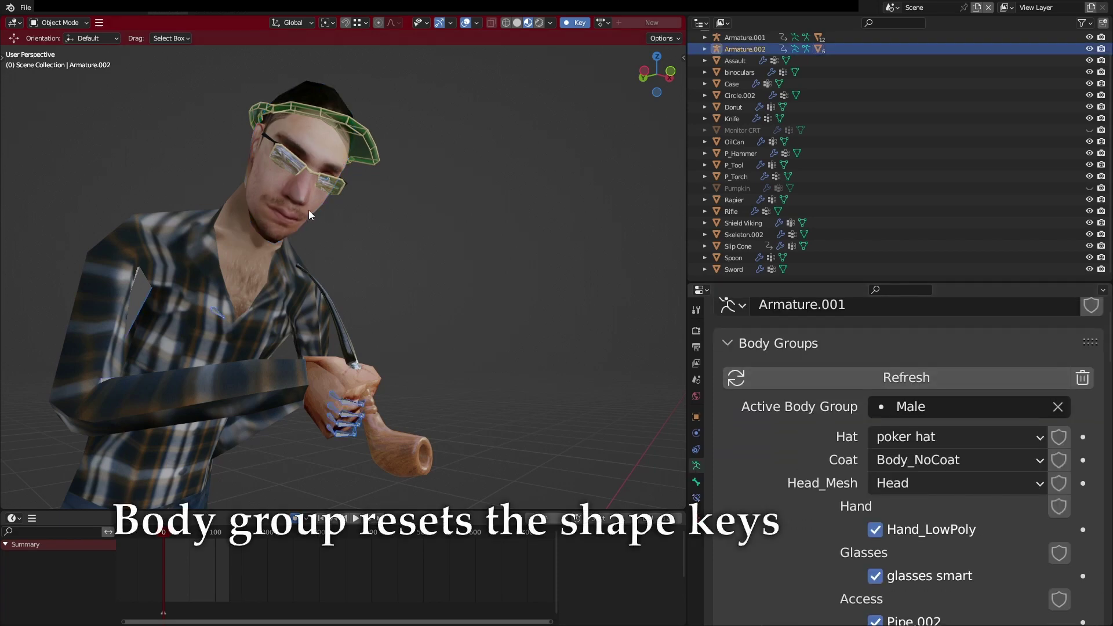
Freeze the Head_Mesh group, set the head's BrowDown to 1.000, outer brow up to 0.765 and Pucker to 0.500, and refresh the body groups
scroll(812, 425, down, 3)
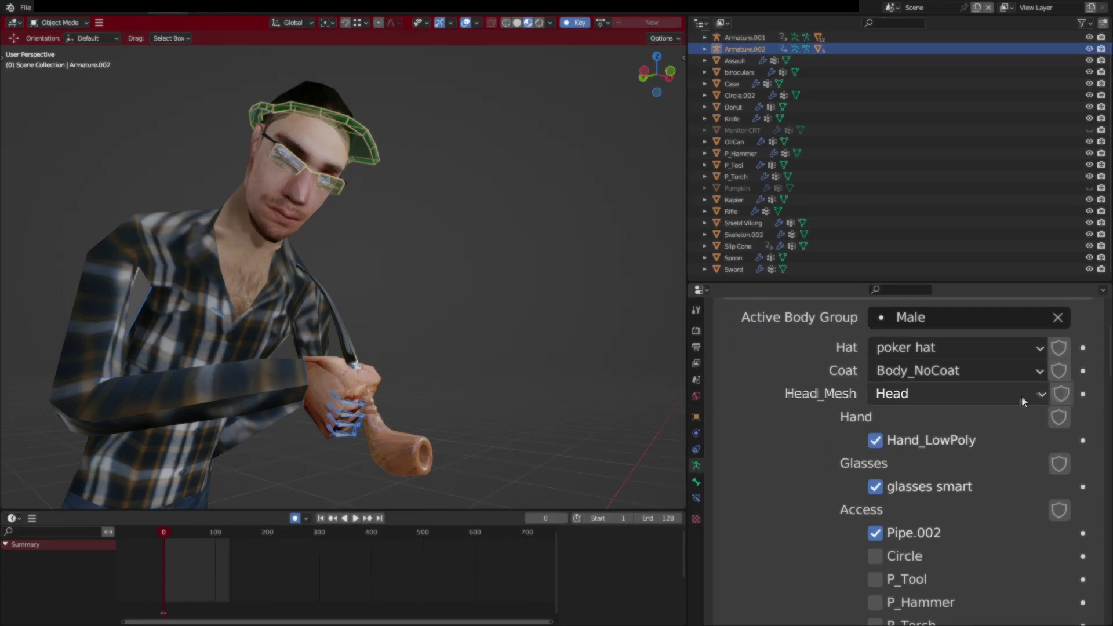
click(1063, 396)
click(307, 192)
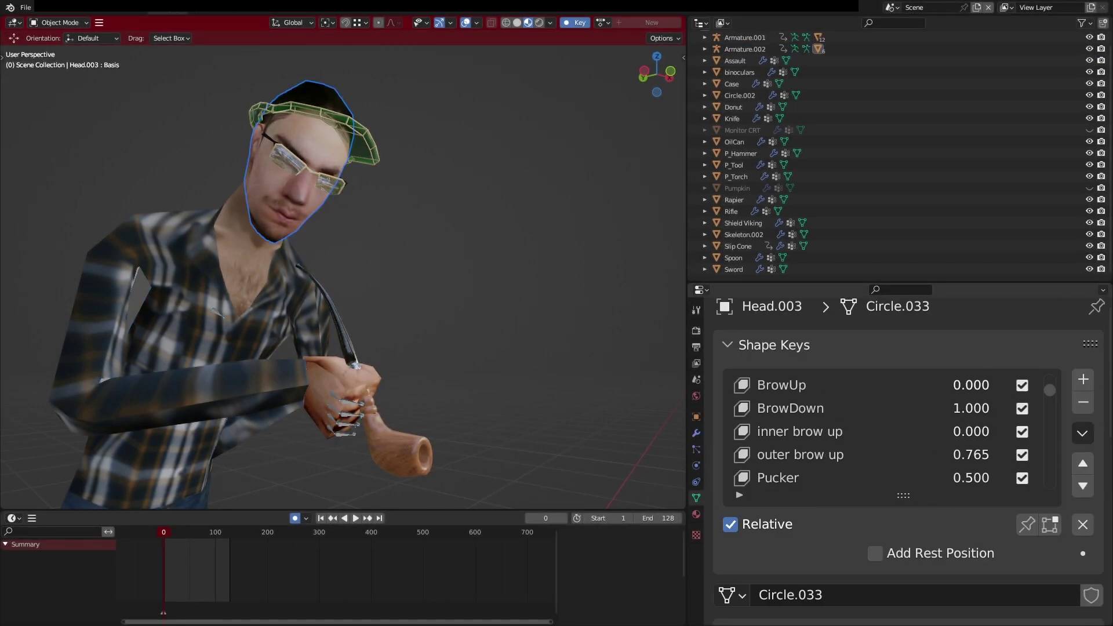
click(318, 395)
click(928, 422)
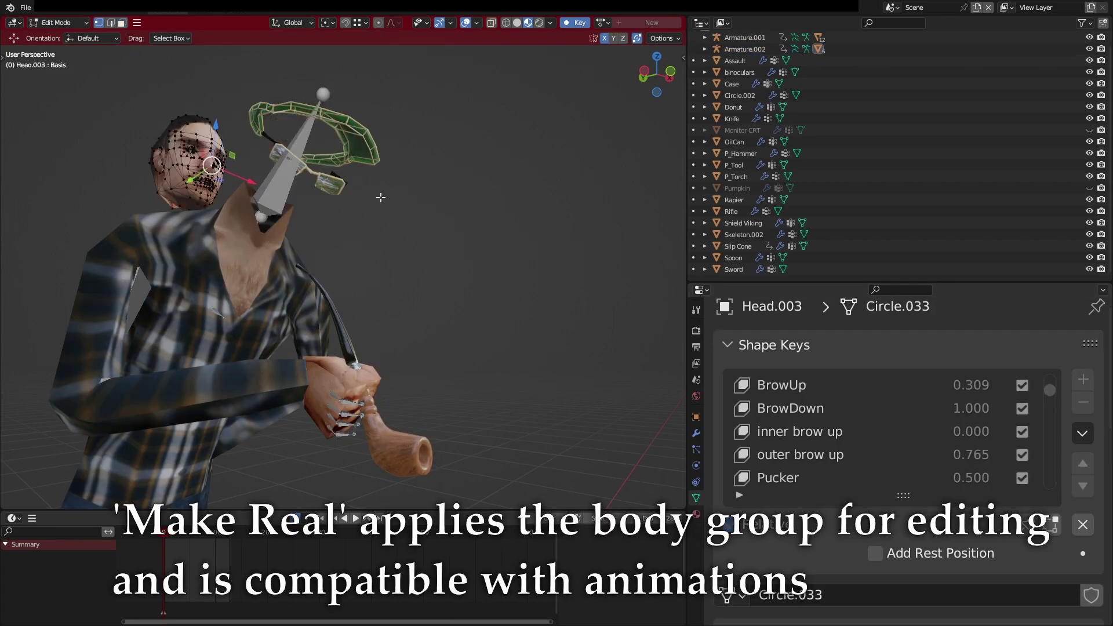
Move the selected vertices of the head mesh along the global Y axis with smooth proportional editing
key(g)
key(y)
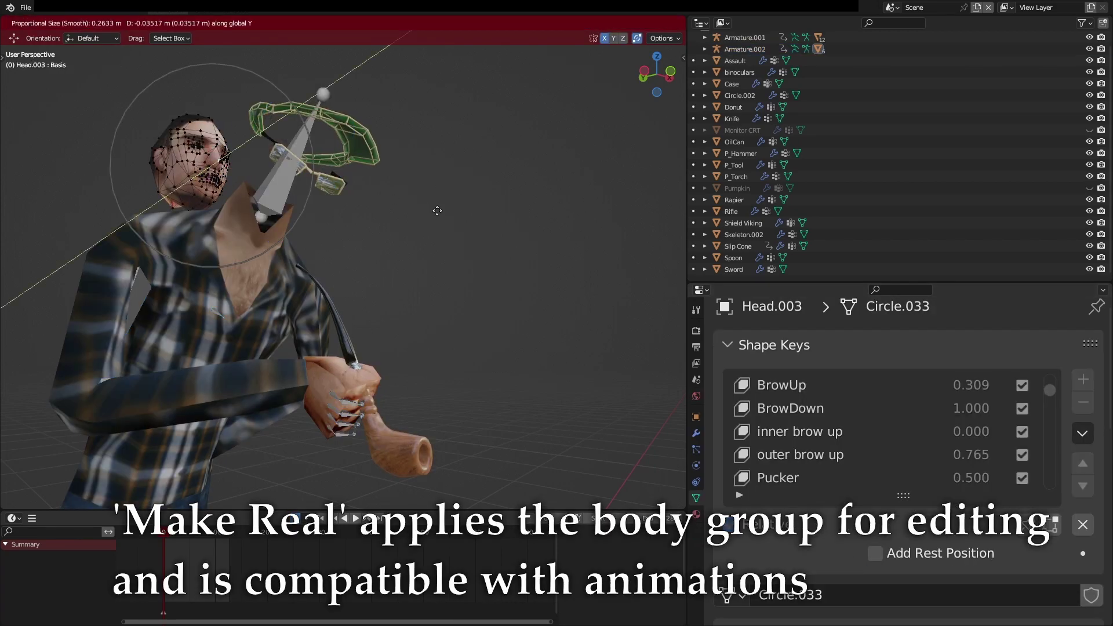
scroll(437, 211, up, 2)
click(411, 210)
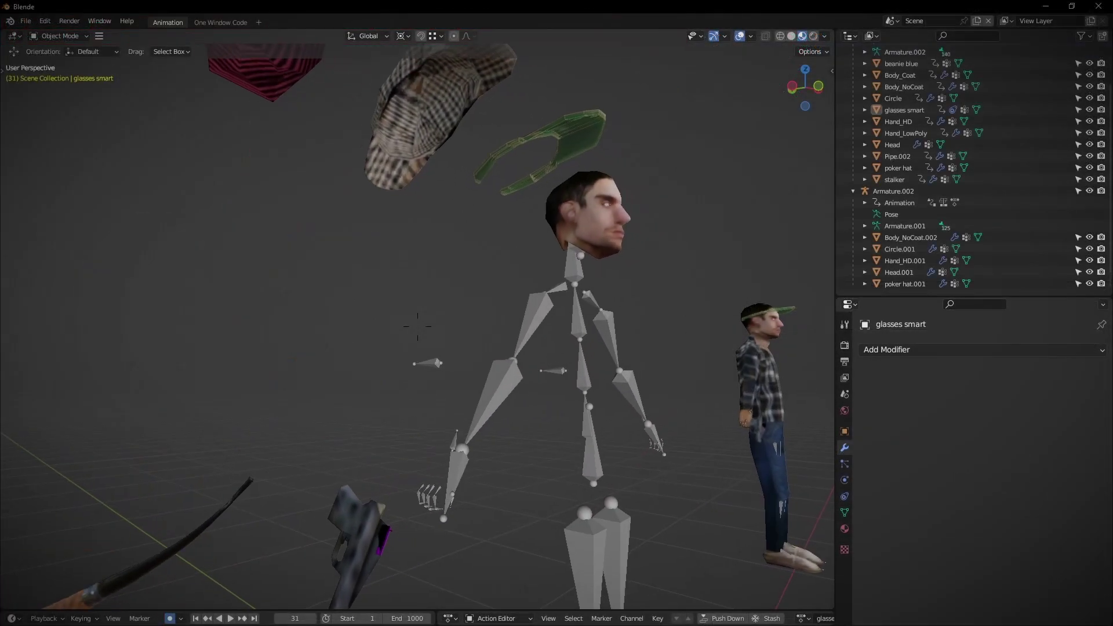
Select Armature.002 of the plaid-shirt character, switch its Head option to stalker and enable Pipe.002
scroll(418, 326, up, 6)
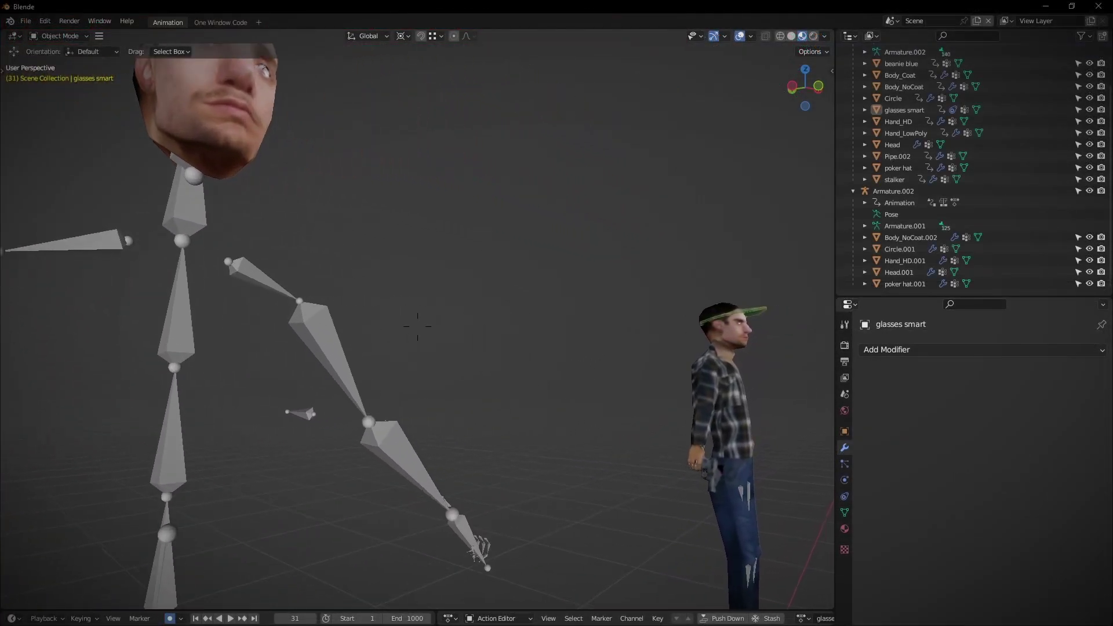
scroll(418, 325, up, 6)
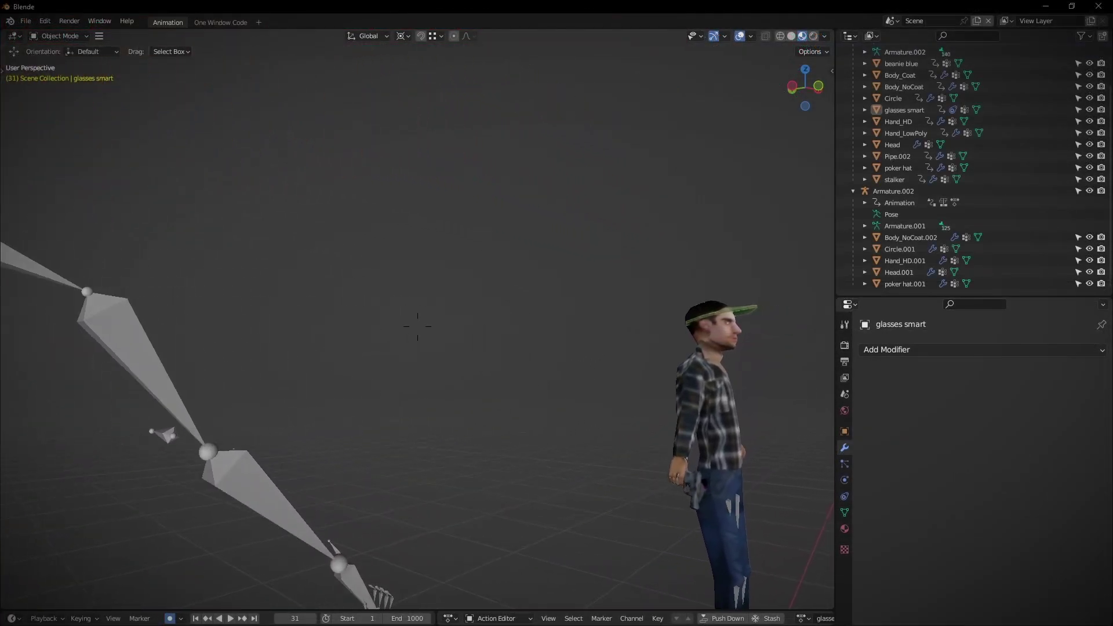
scroll(418, 326, up, 6)
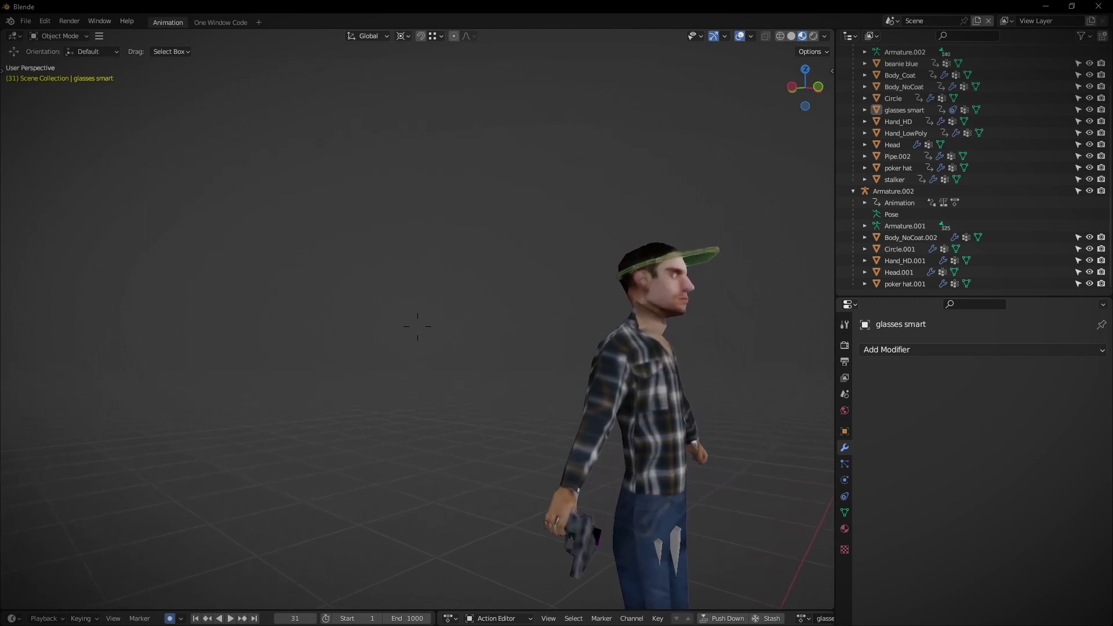
middle_drag(417, 326, 21, 482)
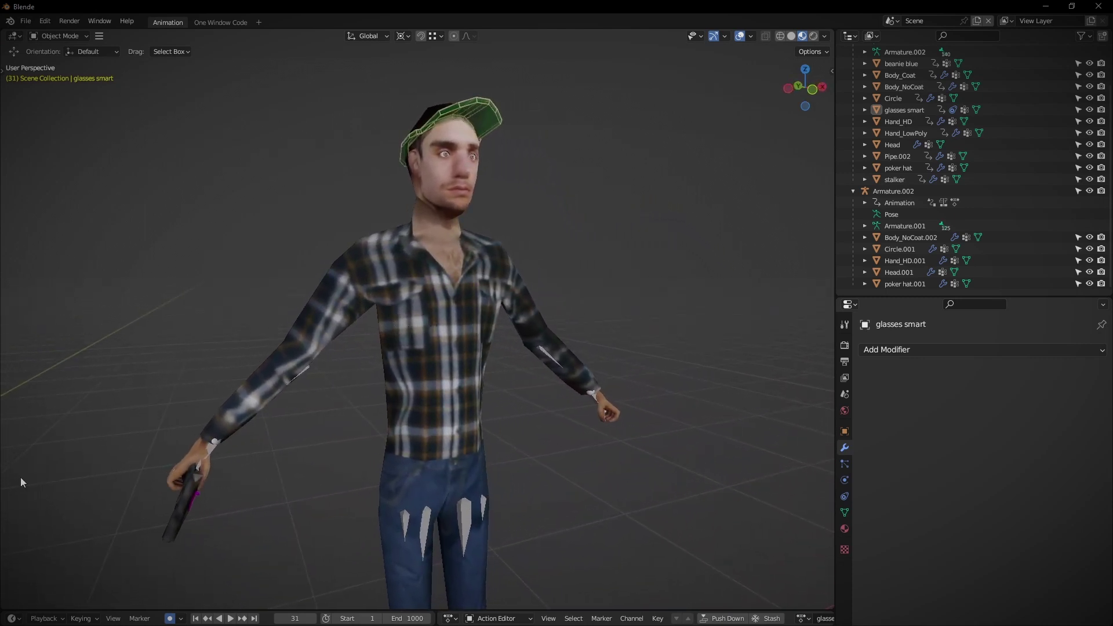
click(461, 510)
scroll(935, 530, down, 2)
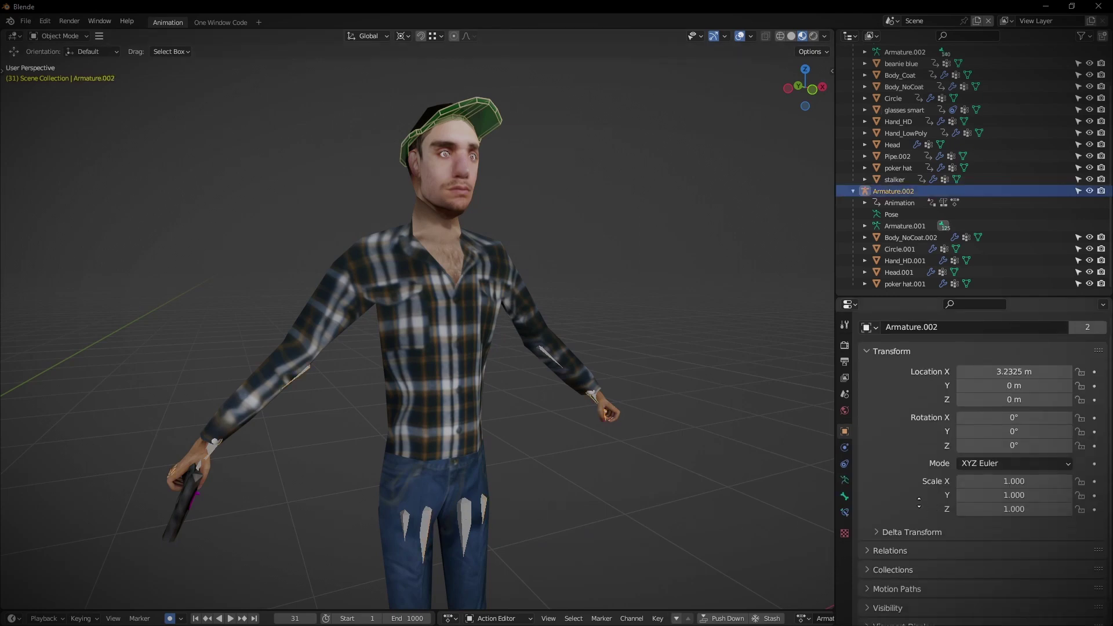
click(844, 480)
scroll(913, 356, down, 3)
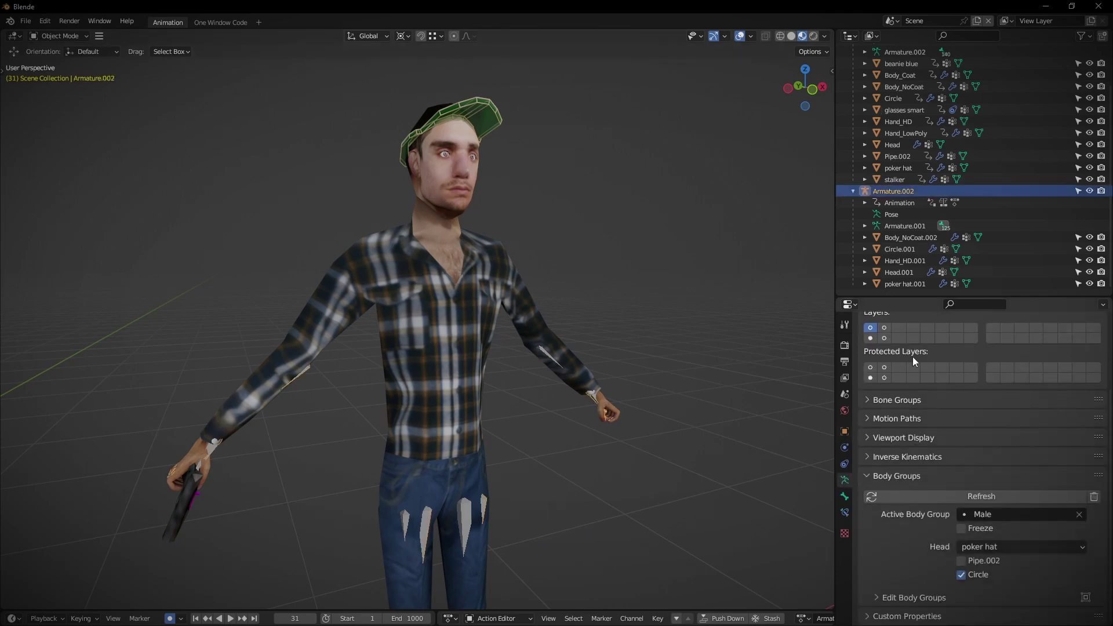
click(989, 543)
click(989, 500)
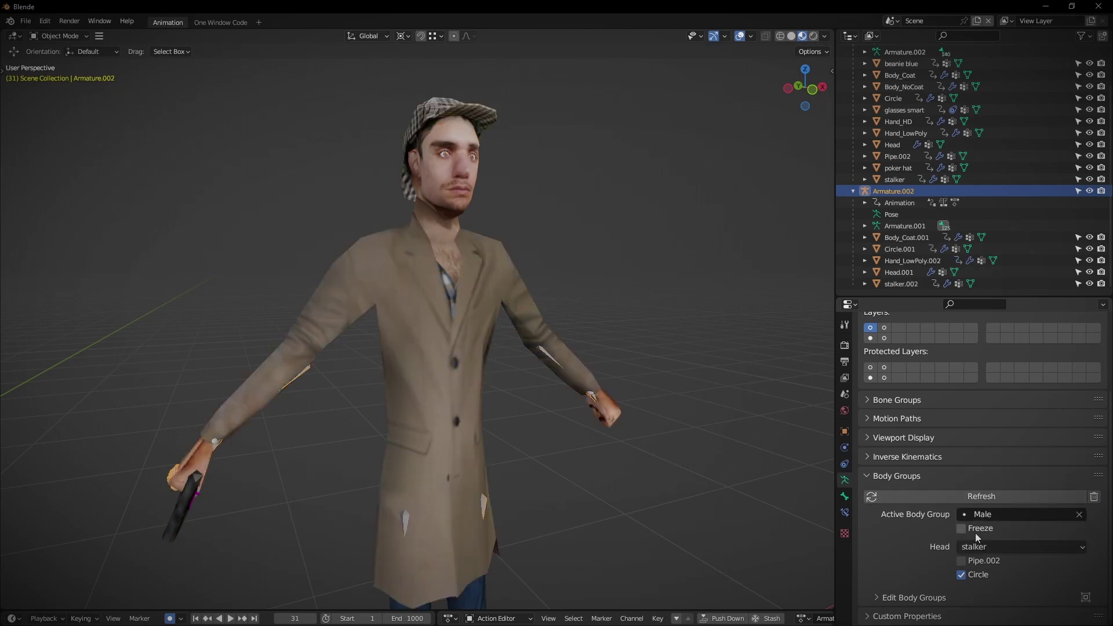
click(961, 561)
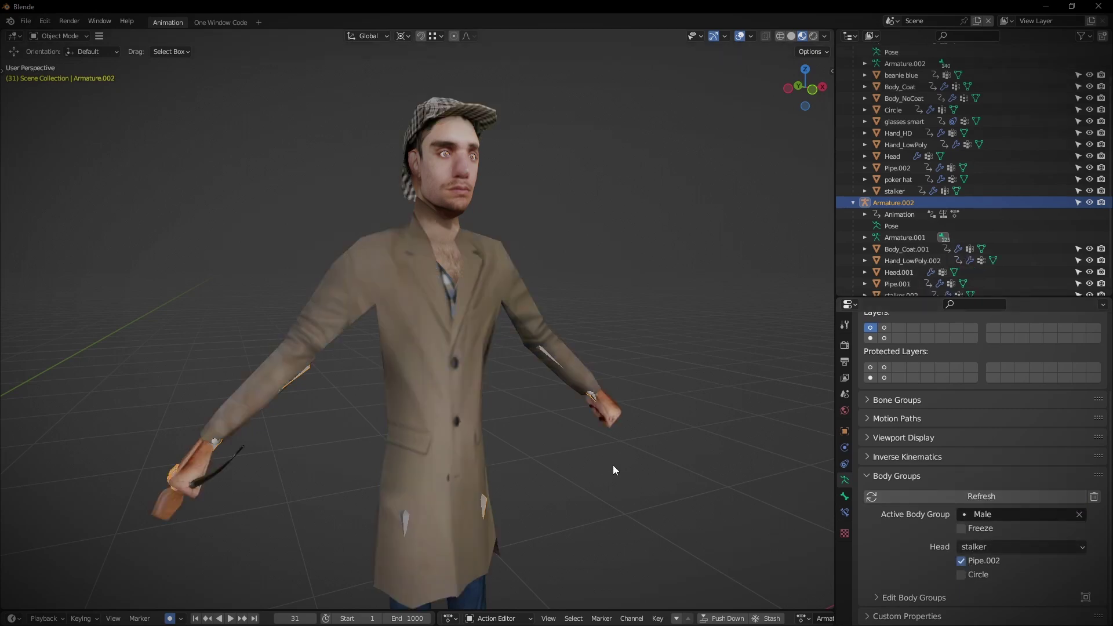
Put Armature.002 in Pose Mode, rotate its hips bone about 17.3° around X and continue the pose with a rotation about Z
key(ctrl+Tab)
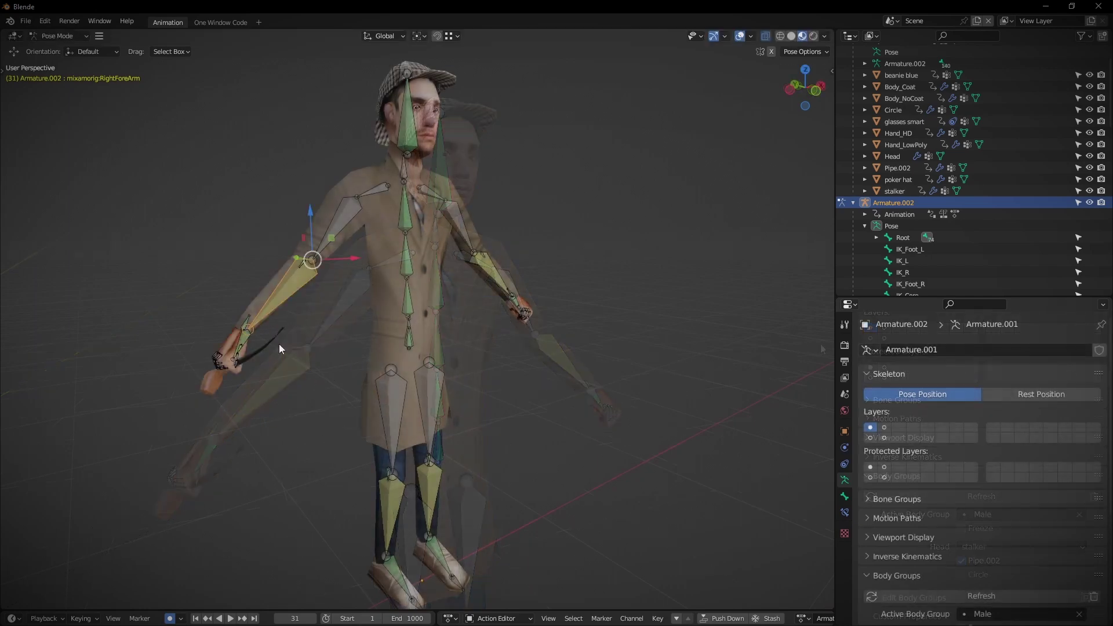
middle_drag(279, 343, 422, 345)
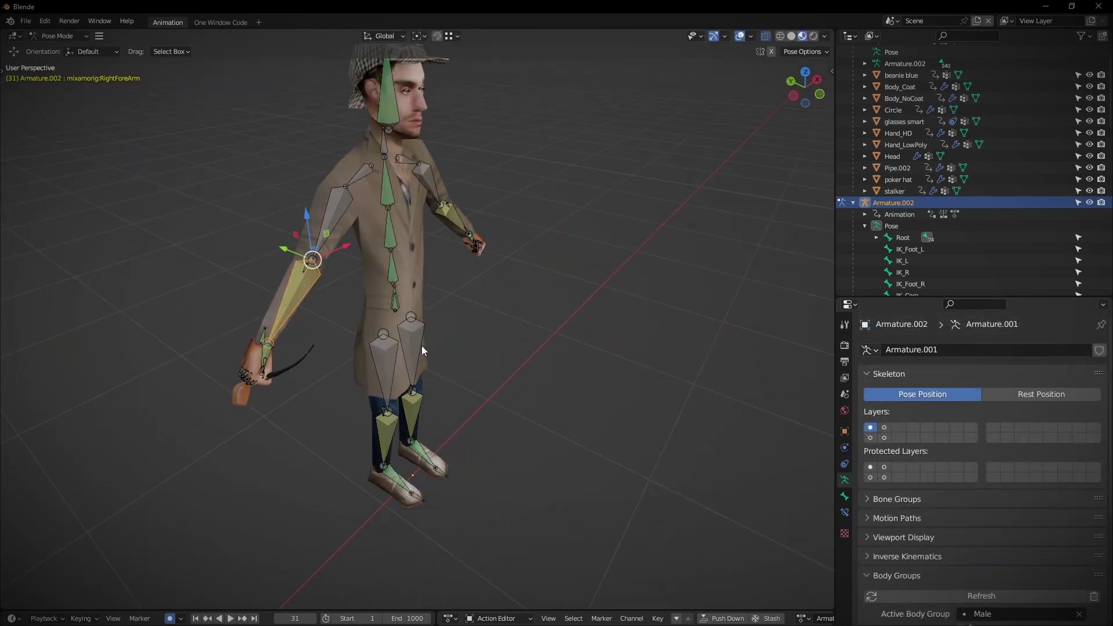
middle_drag(401, 300, 517, 261)
key(r)
click(442, 331)
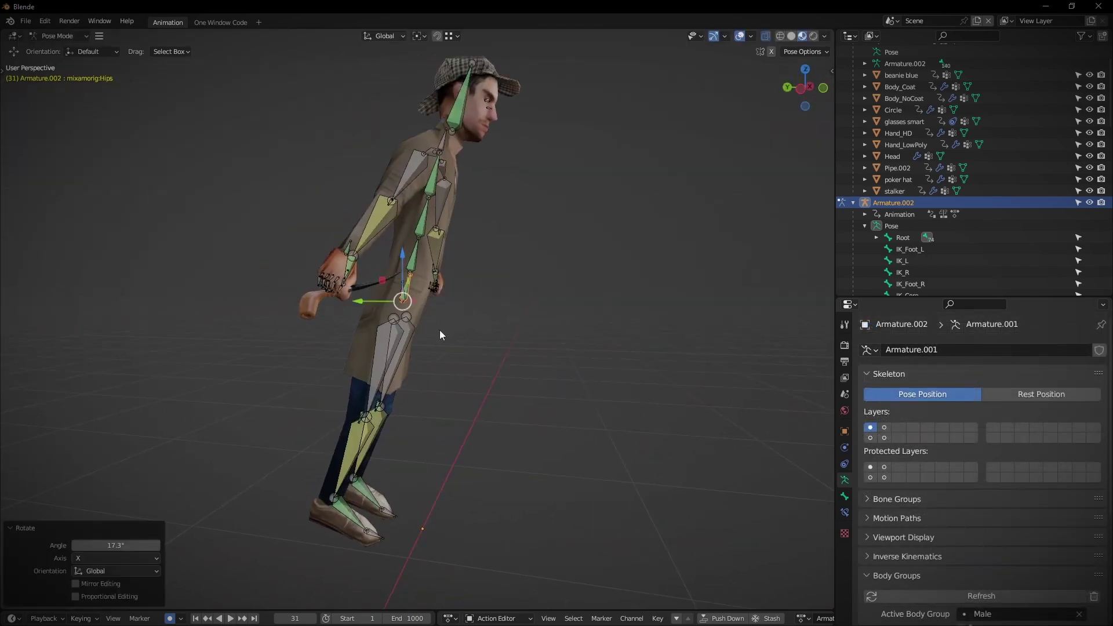
key(r)
key(z)
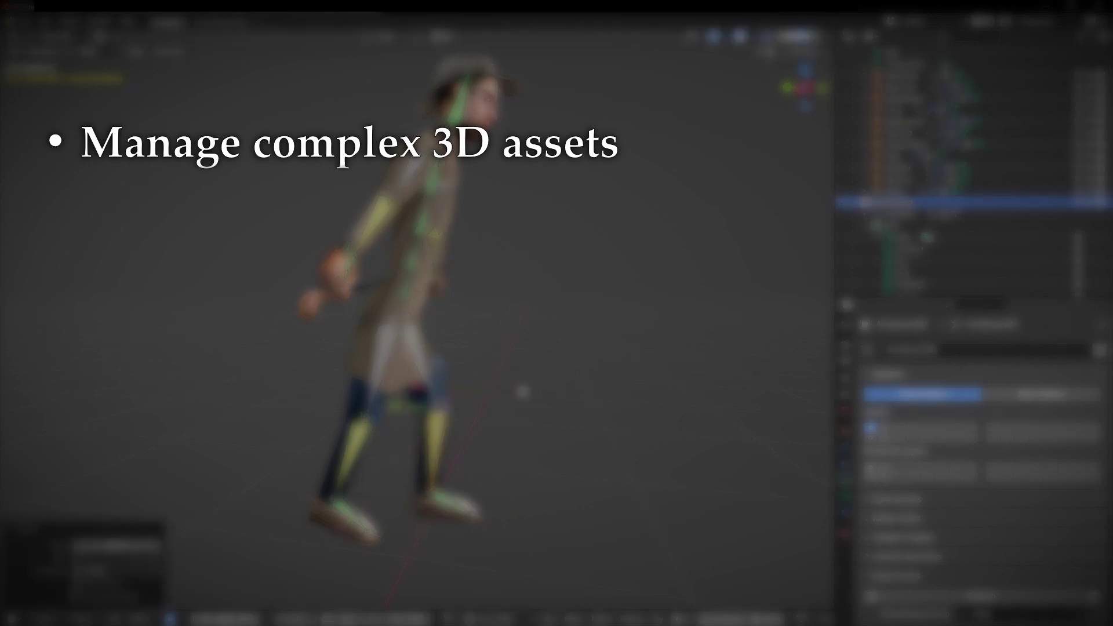